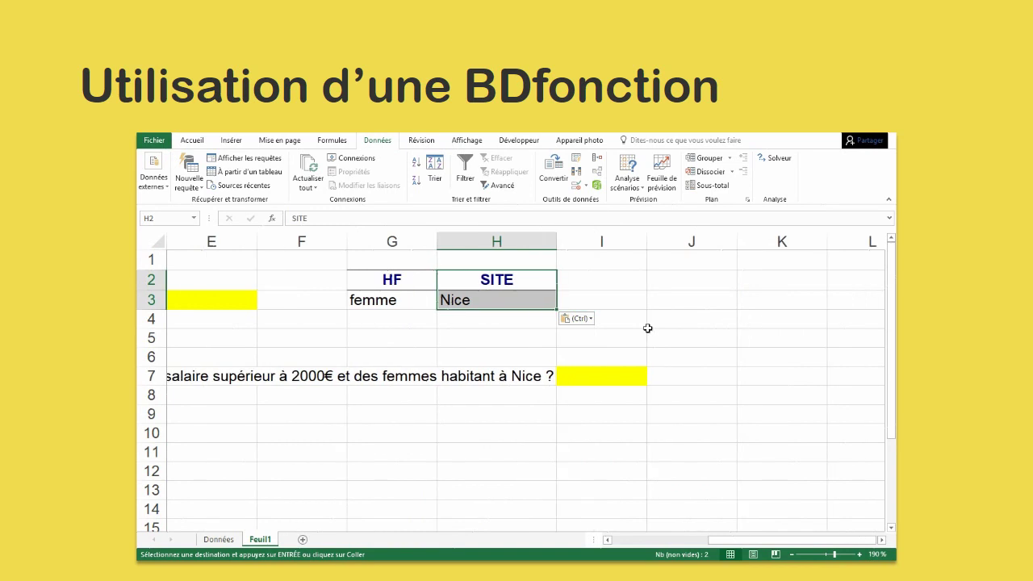
left_click(408, 342)
left_click_drag(388, 280, 487, 300)
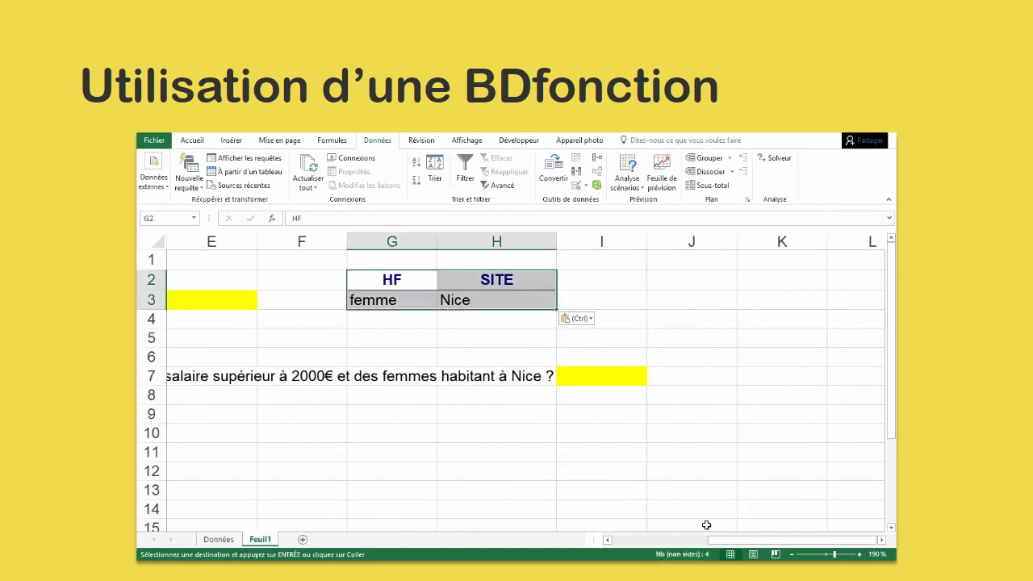
left_click_drag(745, 540, 664, 540)
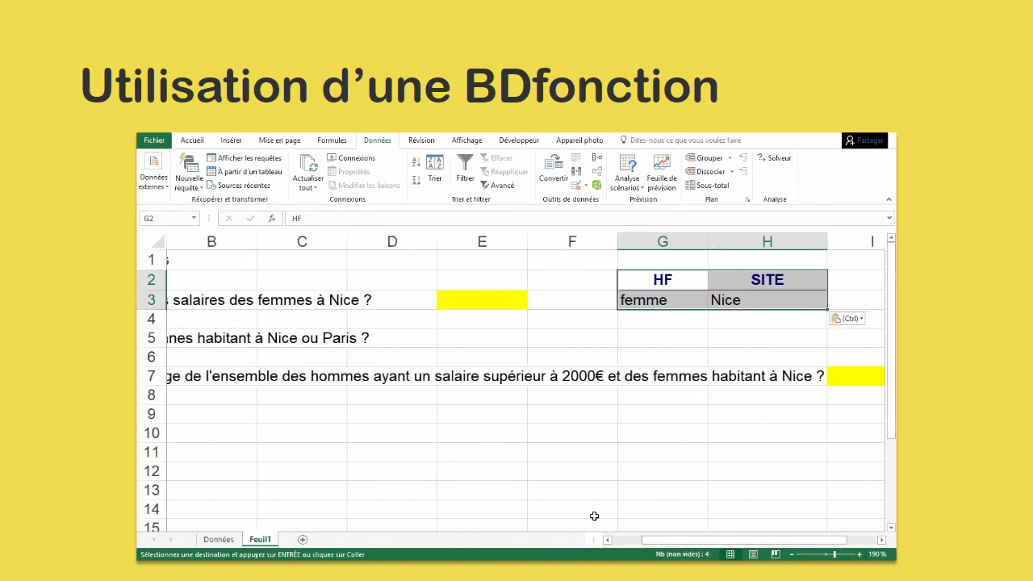
- Define the name tableau for columns A to K of the Données sheet
left_click(219, 539)
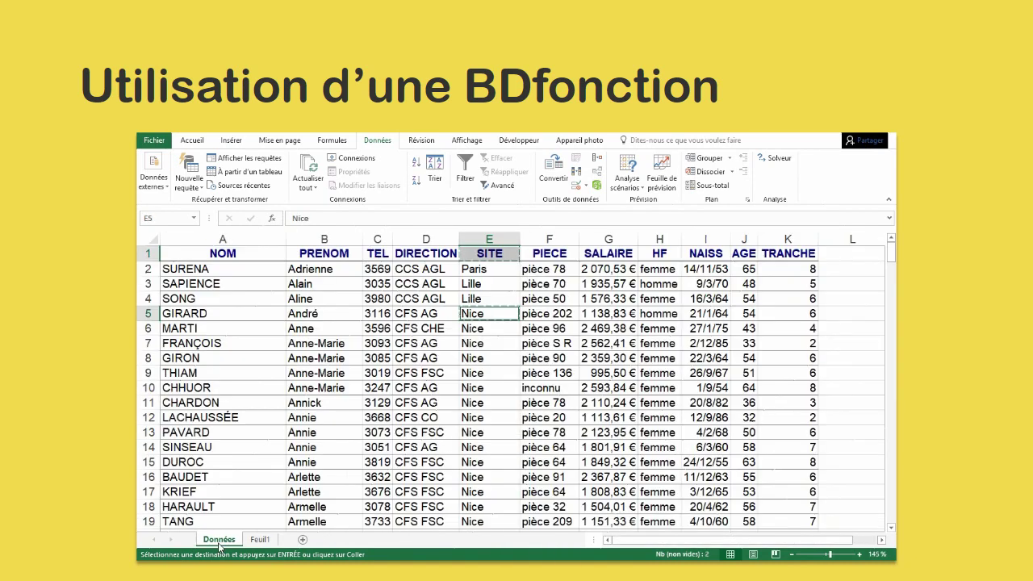
left_click(305, 303)
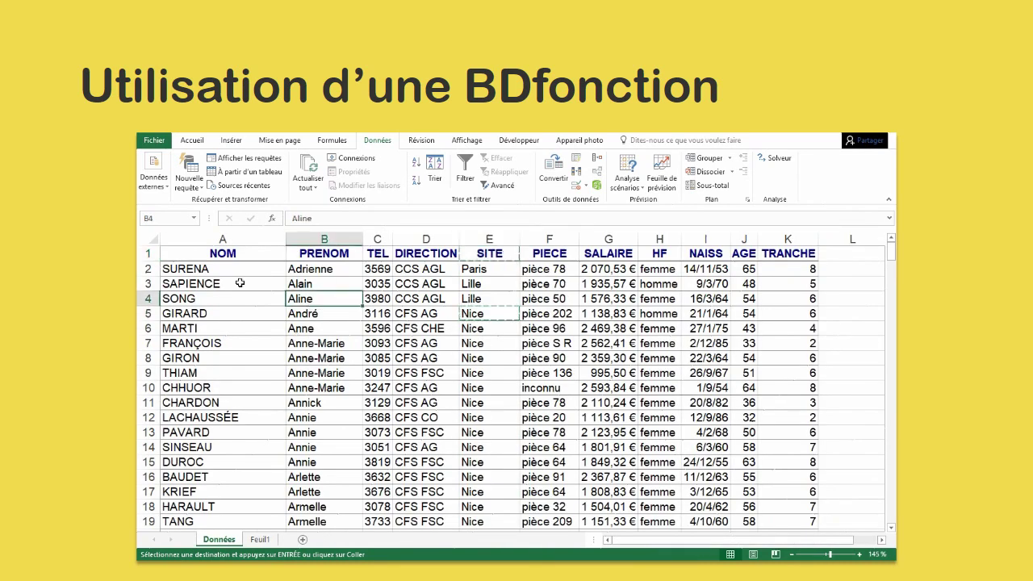
left_click_drag(192, 239, 799, 240)
left_click(153, 218)
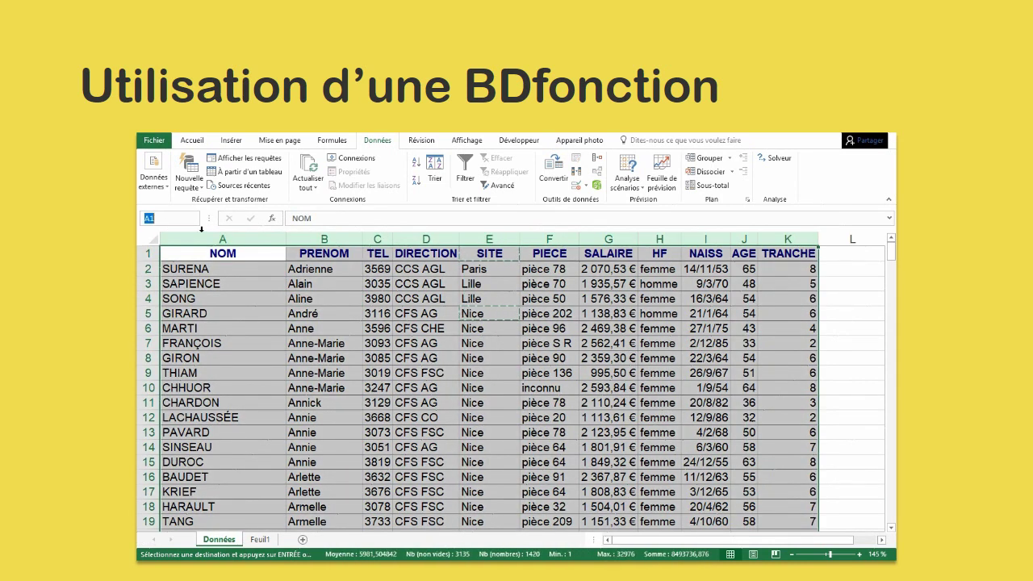
type("tableau")
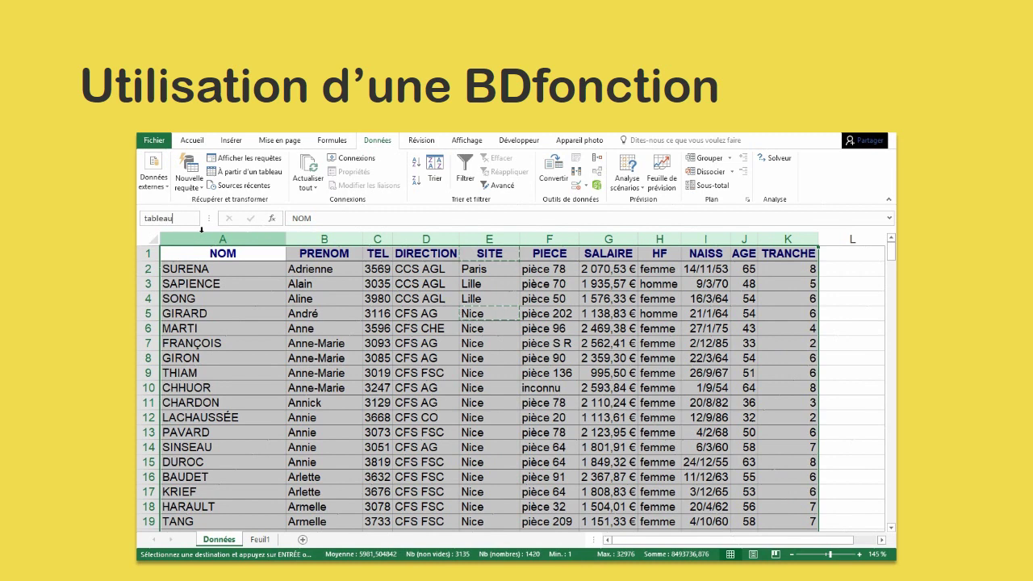
key("Return")
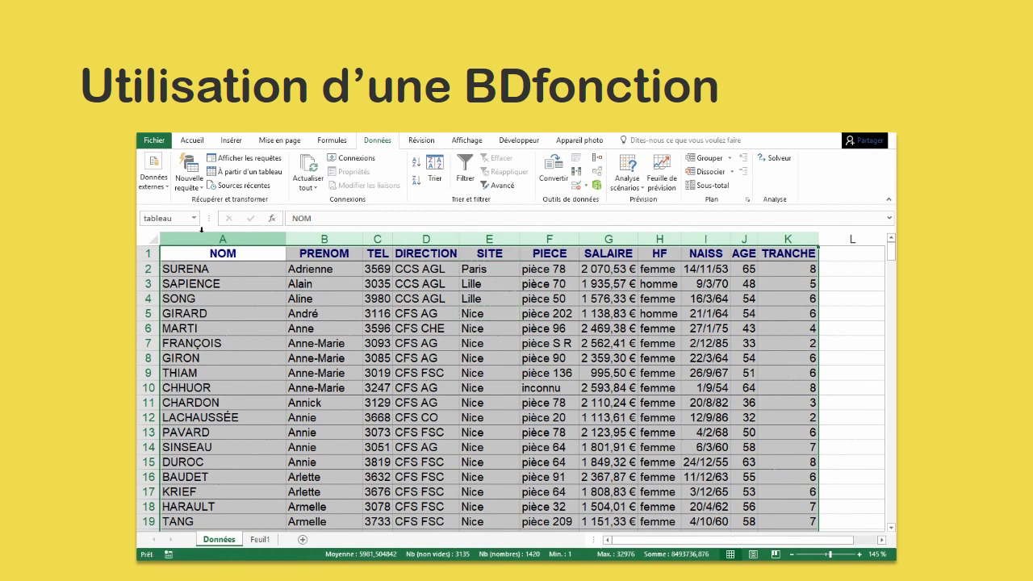
- Check the workbook's defined names for tableau
left_click(240, 289)
left_click(194, 219)
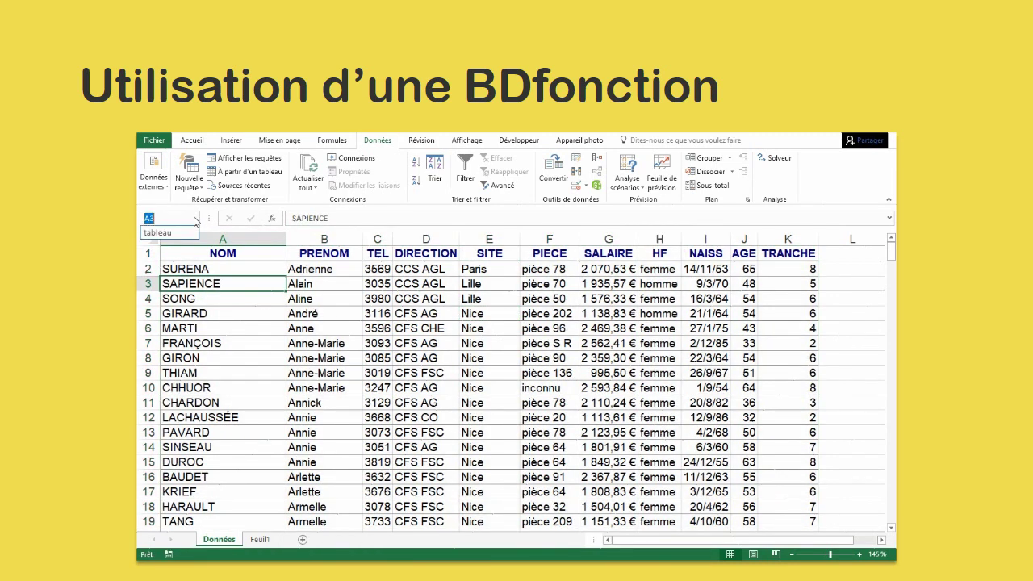
left_click(158, 226)
left_click(210, 284)
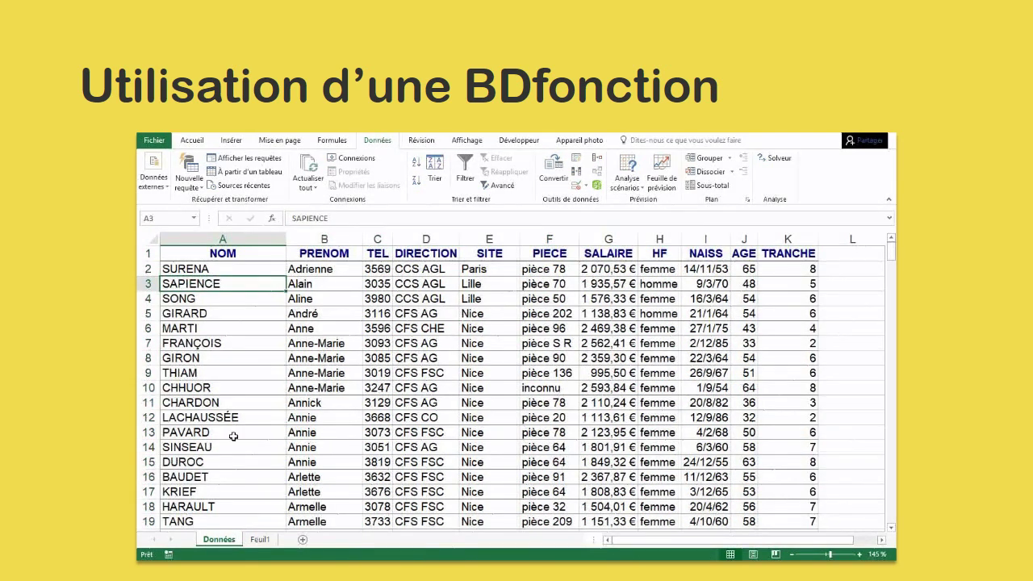
- Insert the BDMOYENNE function from the Base de données category into cell E3 of the Feuil1 sheet
left_click(259, 539)
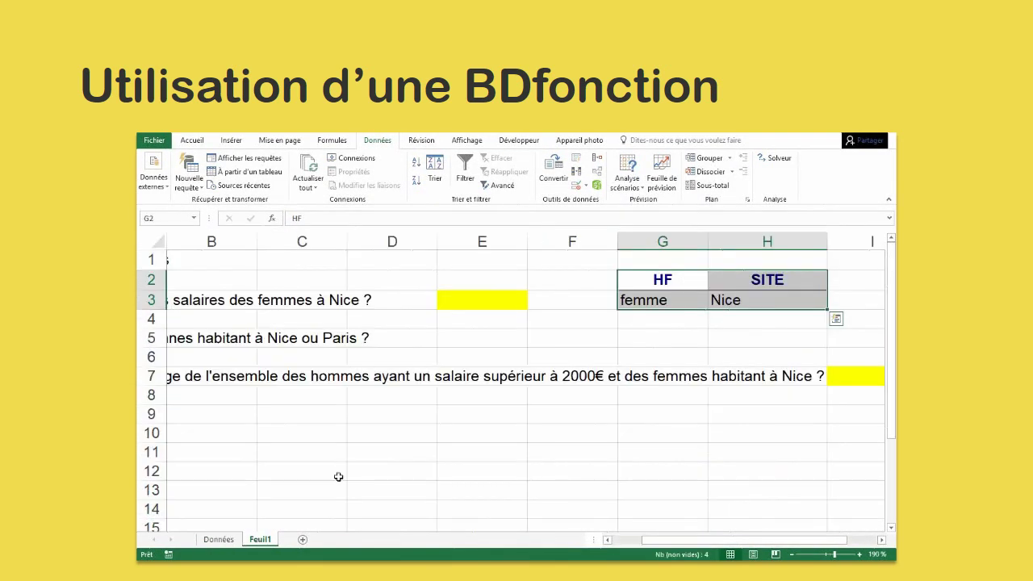
left_click(468, 297)
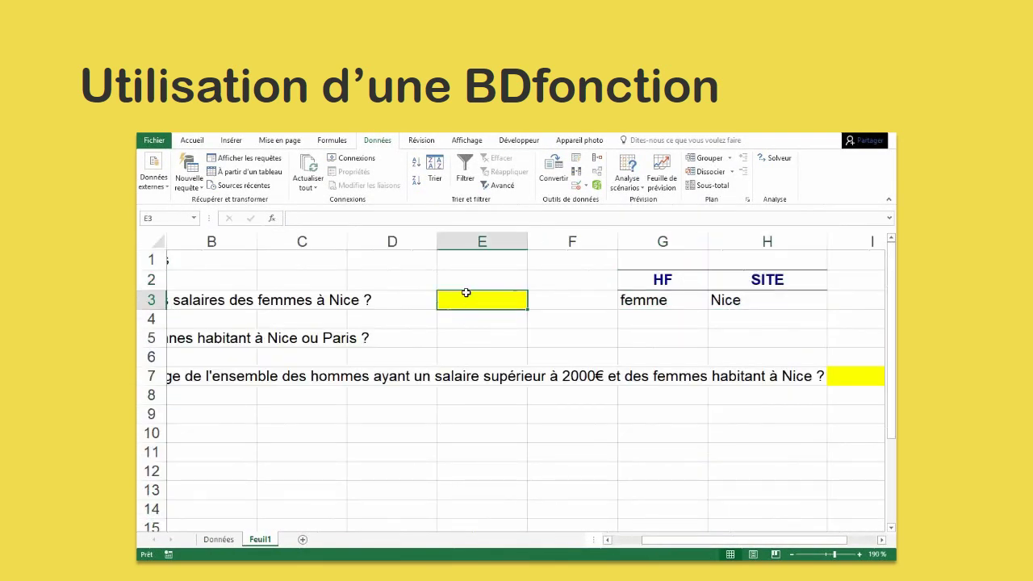
left_click(342, 143)
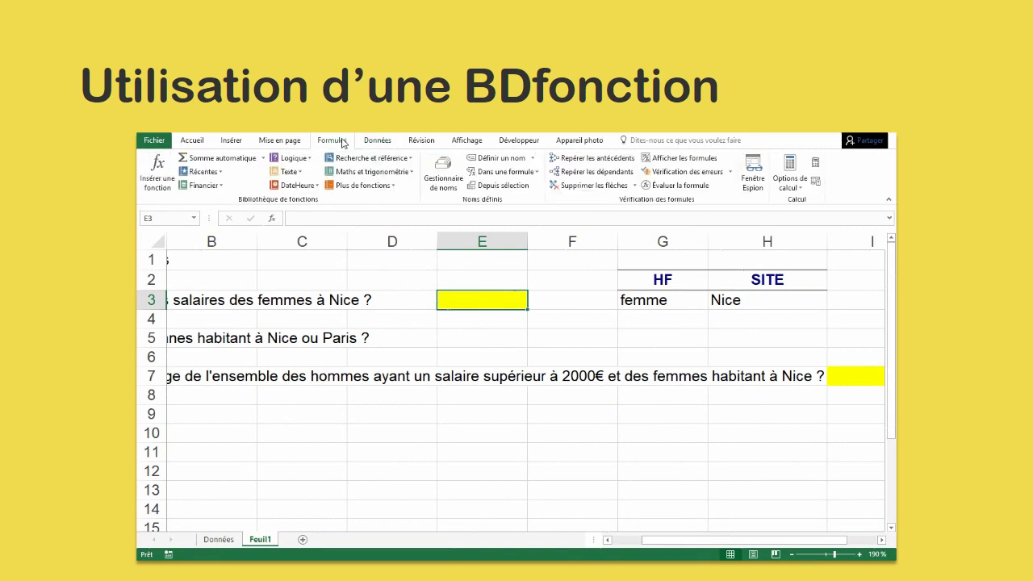
left_click(155, 170)
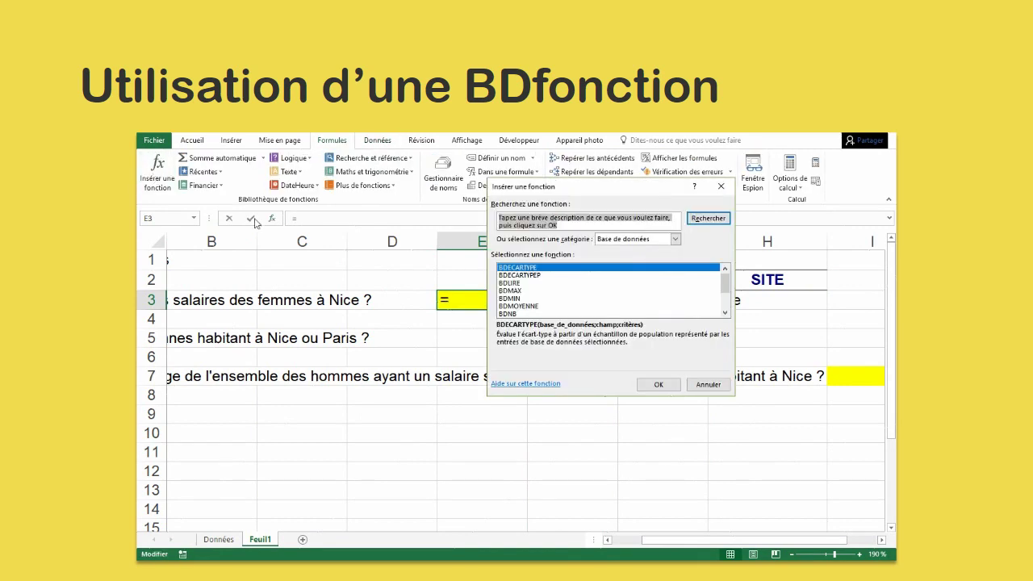
left_click(638, 239)
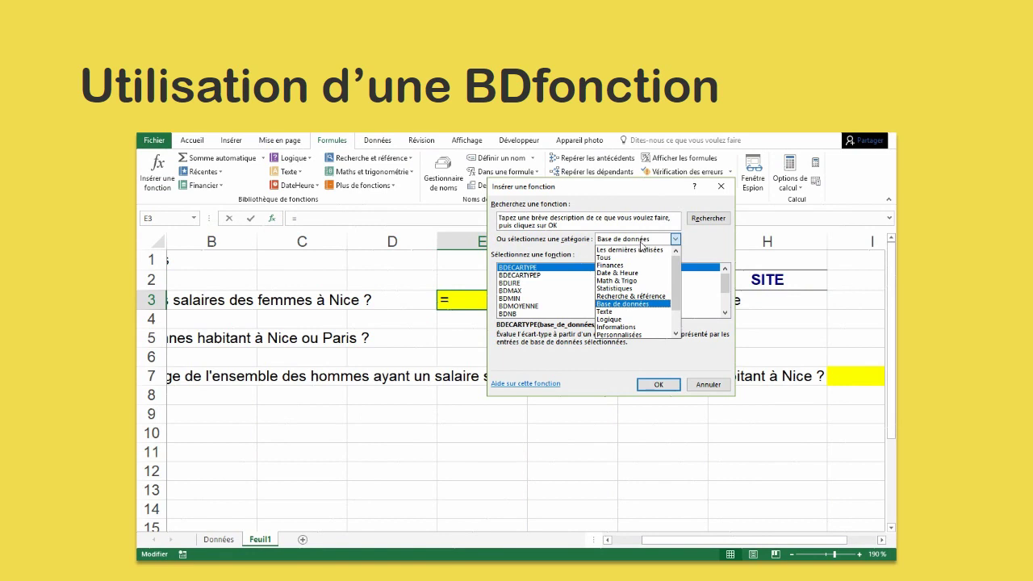
left_click(623, 303)
left_click(529, 306)
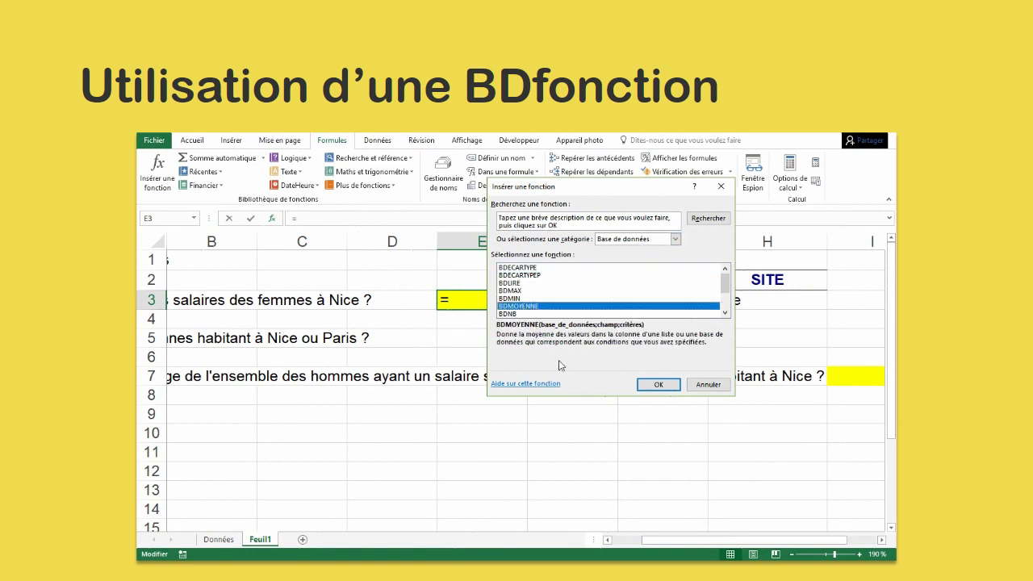
left_click(659, 385)
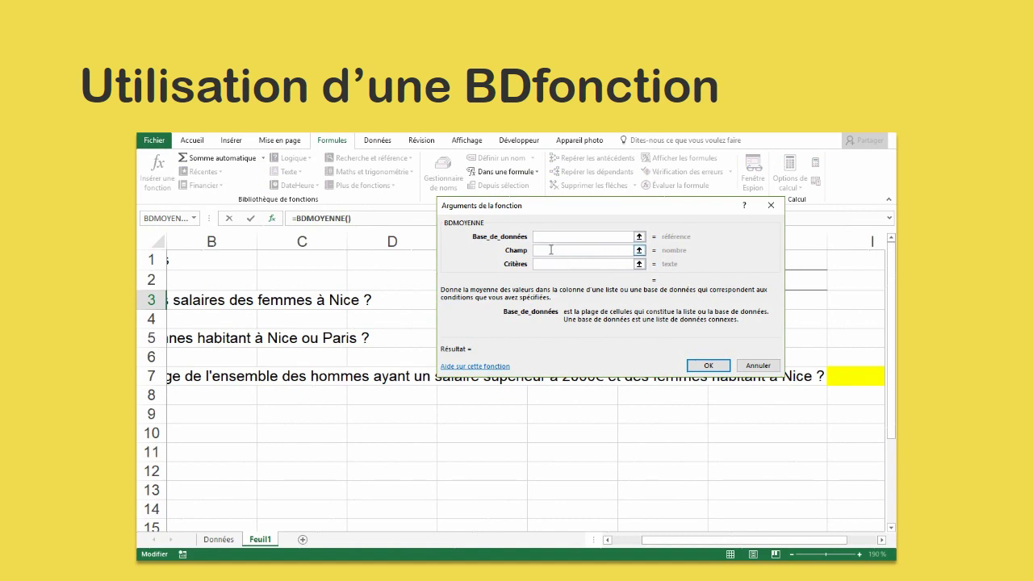
- Try filling the Base_de_données argument with the name tableau, once directly and once from the defined names, clearing it each time
type("tableau")
left_click_drag(566, 236, 534, 237)
key("BackSpace")
left_click(551, 250)
left_click(546, 238)
key("F3")
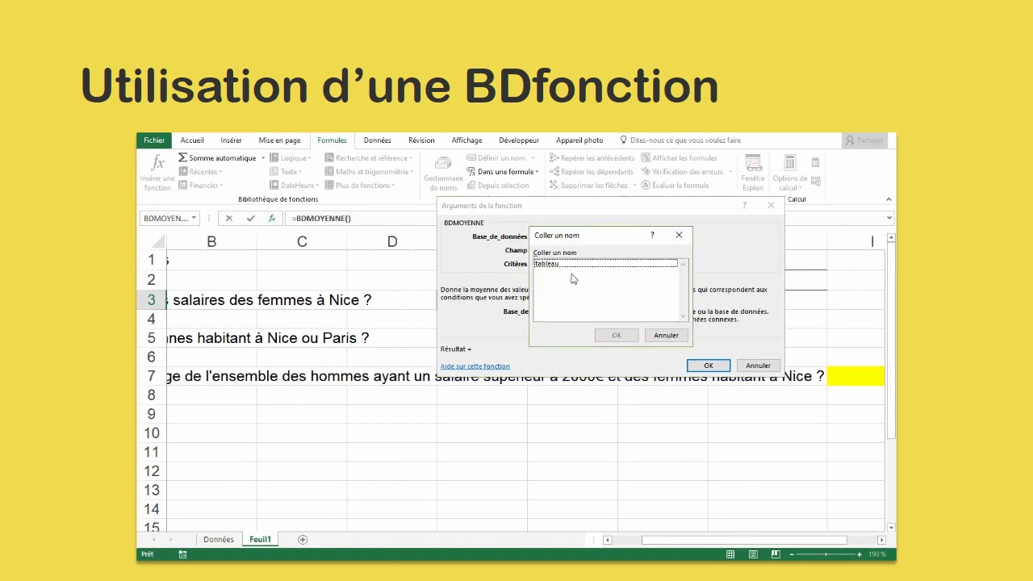
left_click(554, 264)
left_click(615, 336)
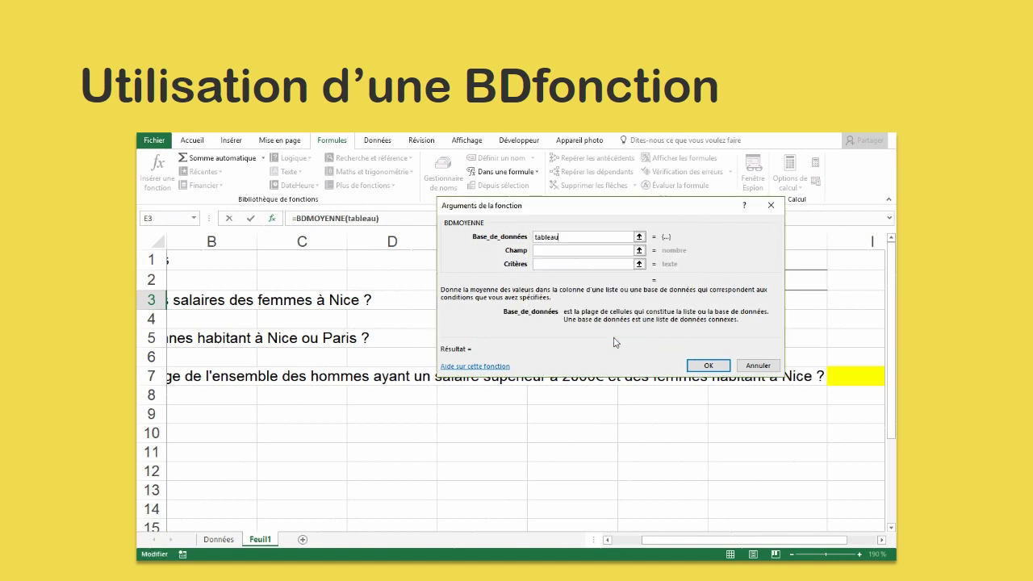
left_click_drag(565, 236, 534, 237)
key("BackSpace")
- Set the Base_de_données argument to the named range tableau by selecting columns A to K of the Données sheet
left_click(218, 539)
left_click(227, 238)
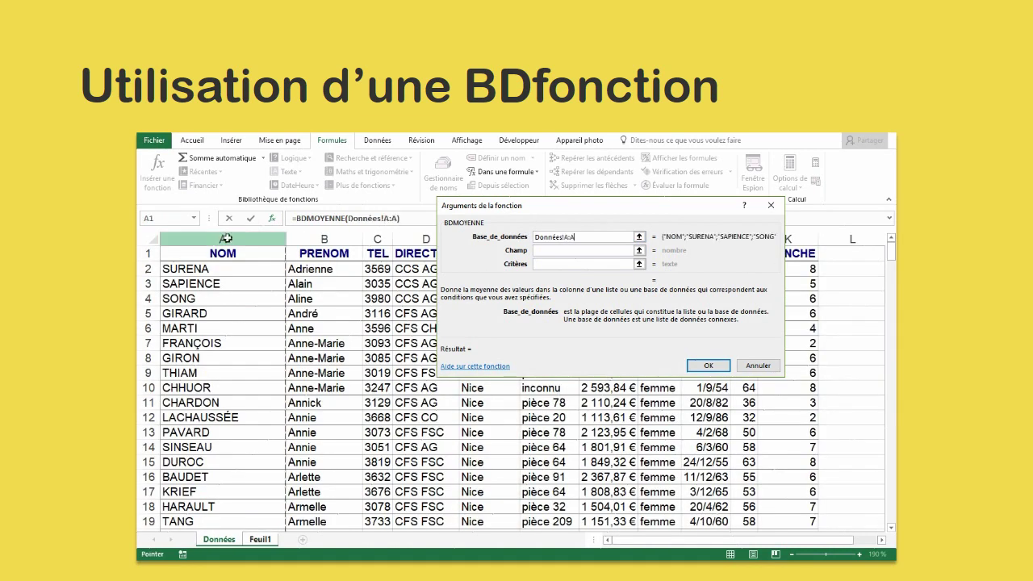
left_click_drag(227, 238, 788, 238)
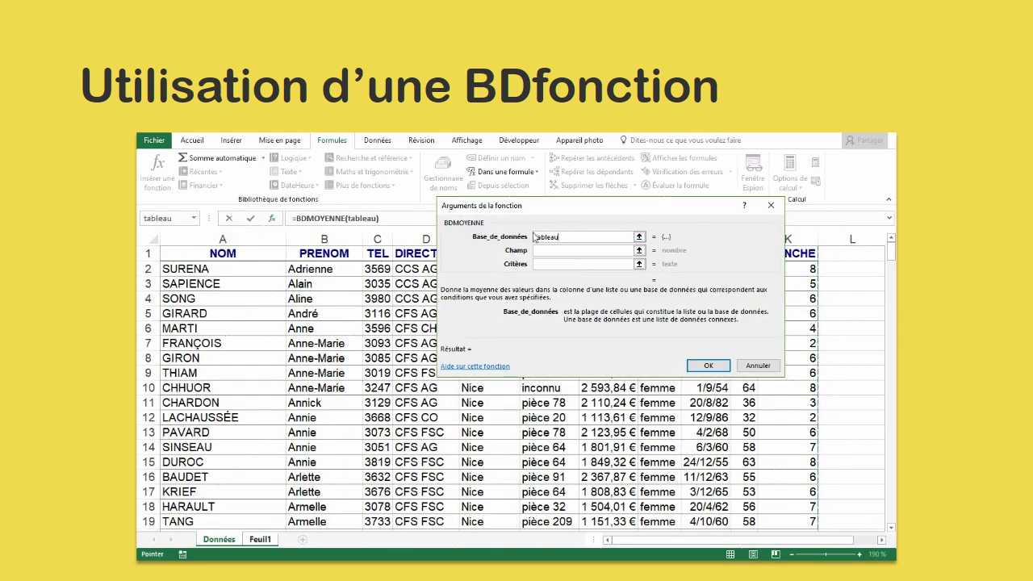
- Set the Champ argument to the SALAIRE header, cell G1 of the Données sheet
left_click(577, 250)
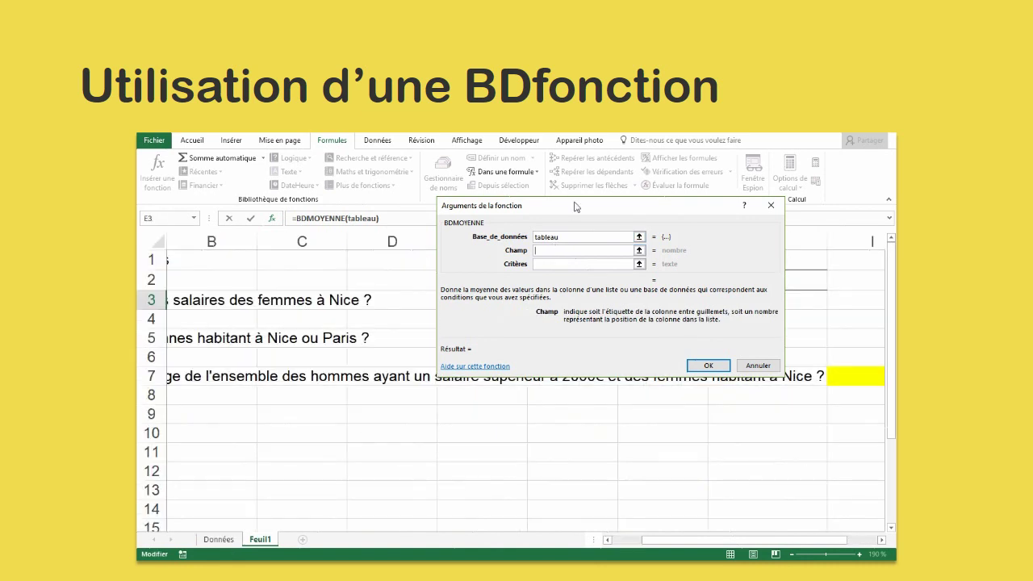
left_click_drag(576, 207, 551, 336)
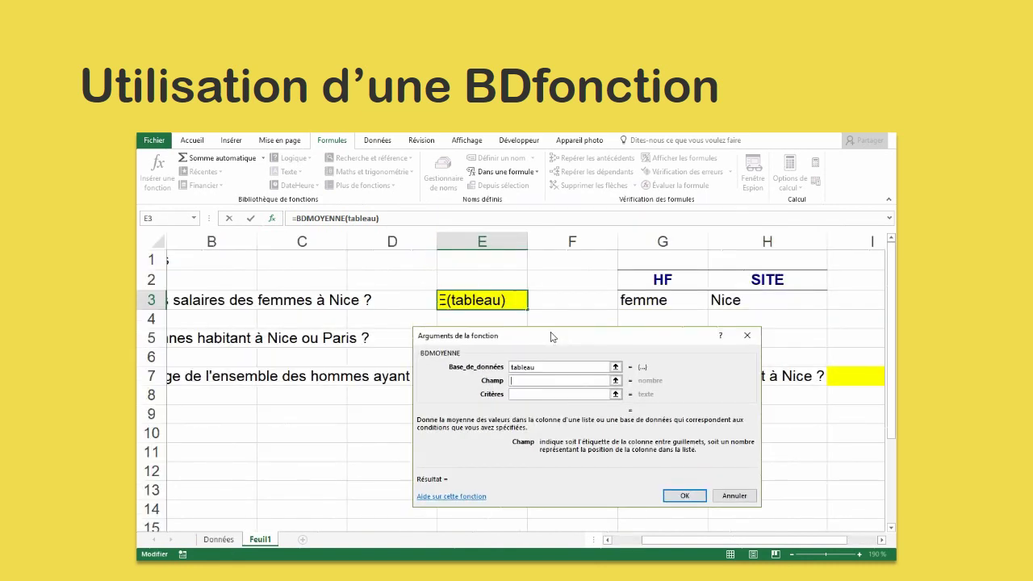
left_click(211, 542)
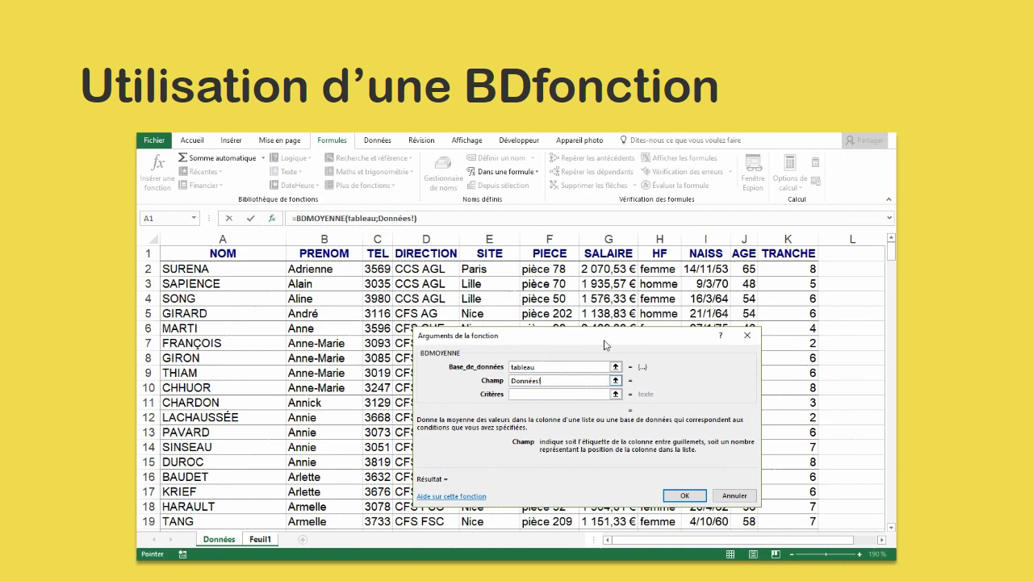
left_click(620, 254)
- Set the Critères argument to G2:H3, complete the function and review the finished formula in E3
left_click(555, 395)
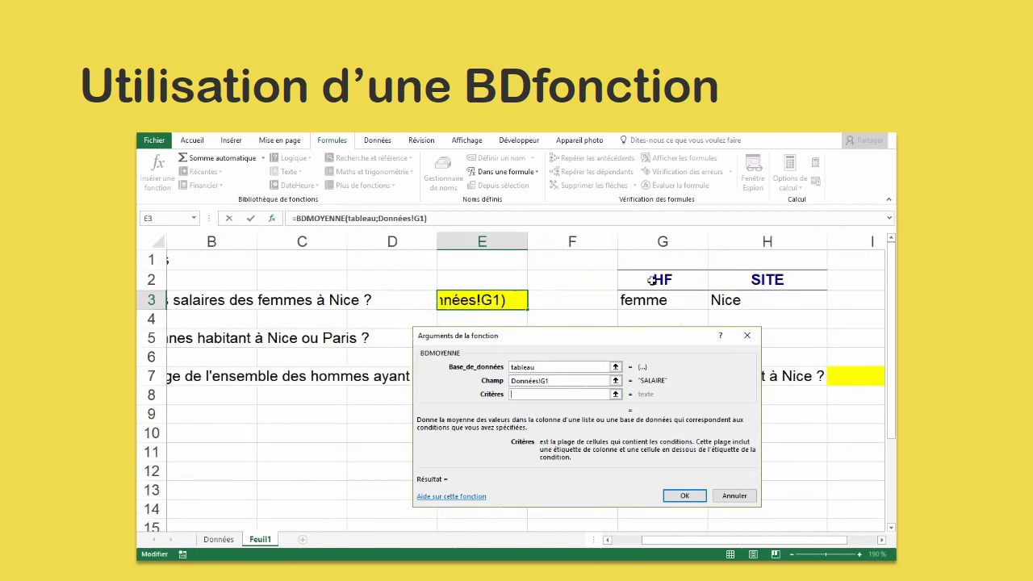
left_click_drag(654, 280, 780, 308)
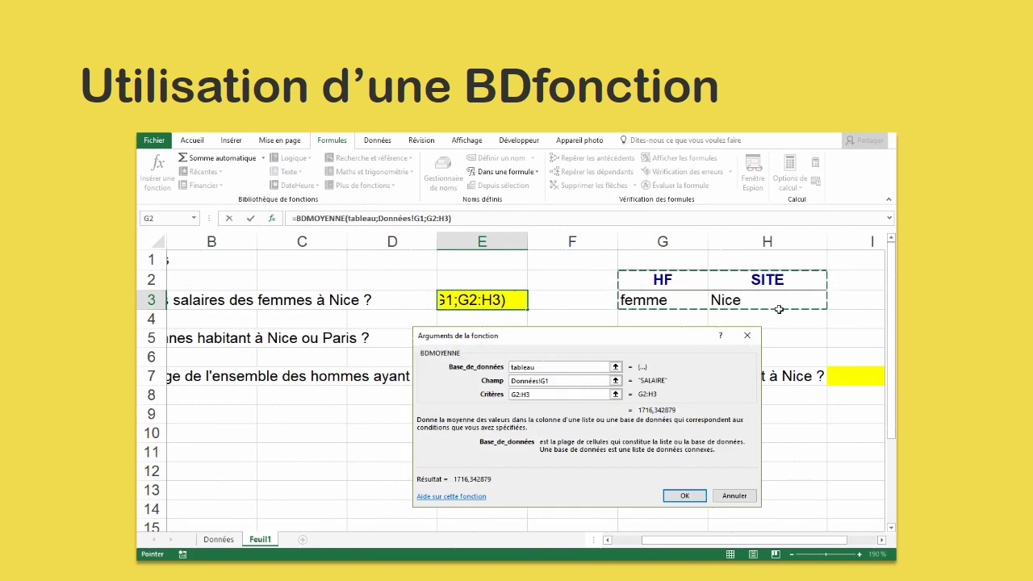
left_click(681, 496)
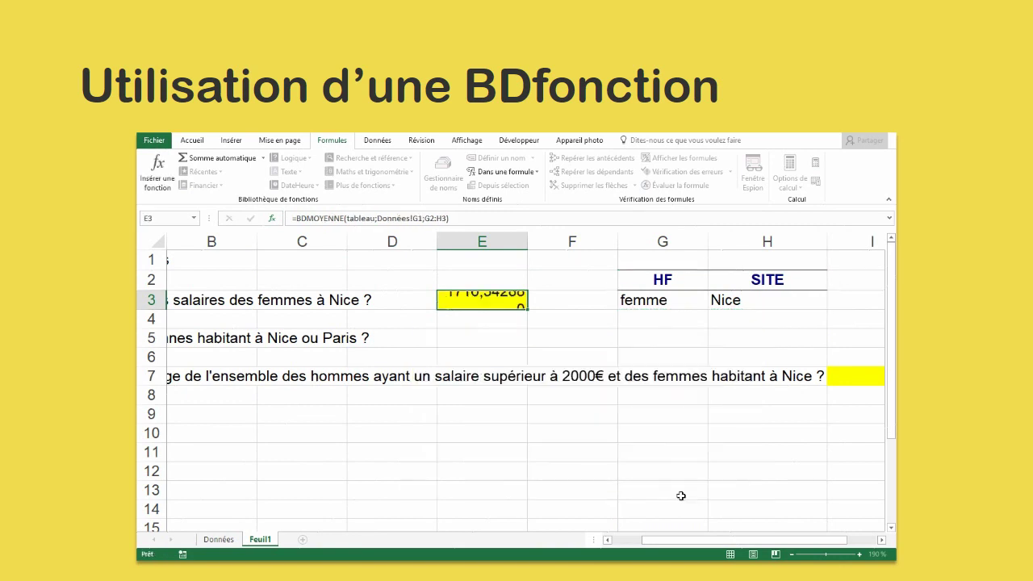
double_click(519, 301)
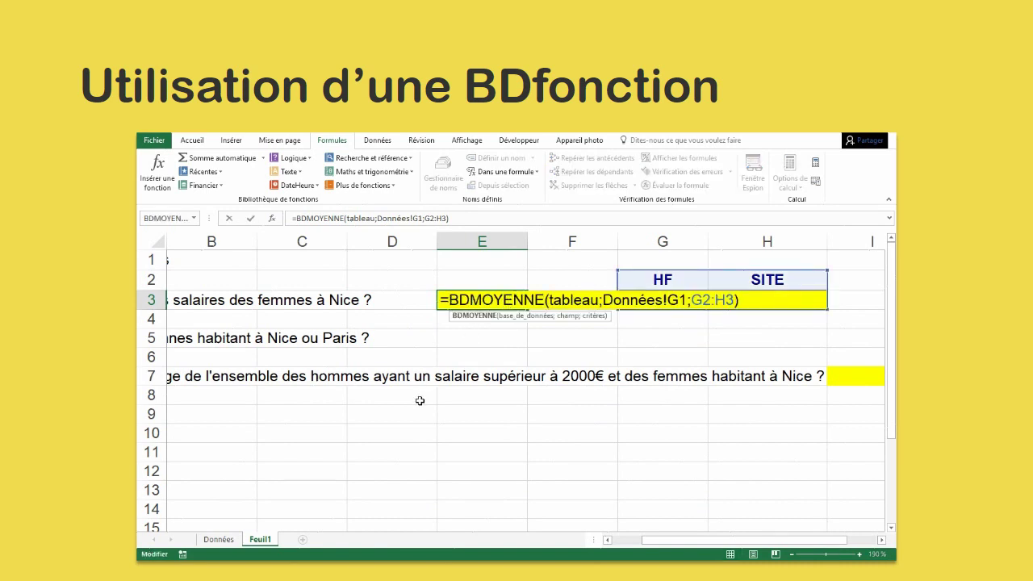
key("Escape")
- Change the criteria values to homme under HF and Paris under SITE
left_click(666, 303)
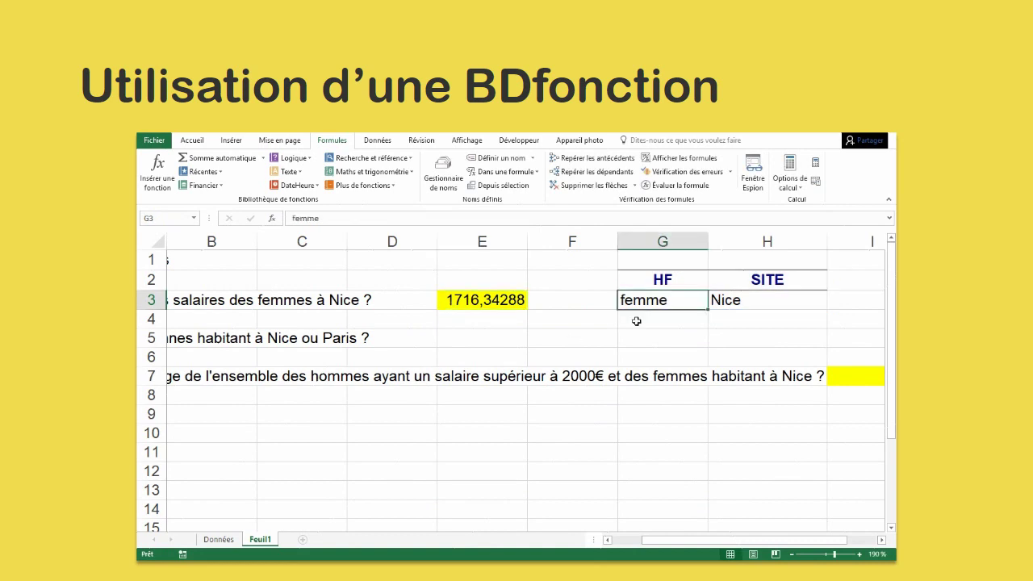
type("homme")
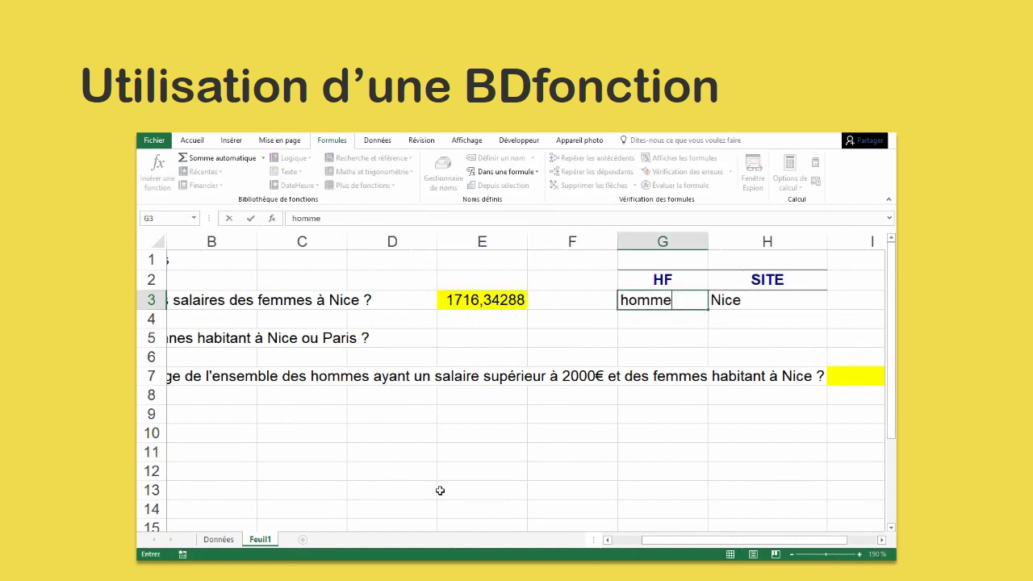
key("Return")
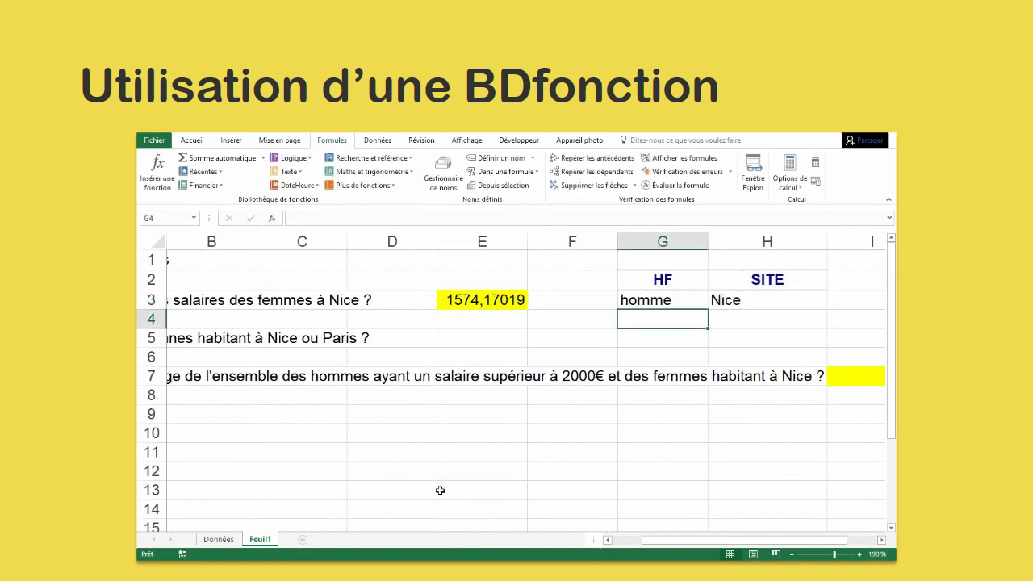
key("Up")
key("Right")
type("Pari")
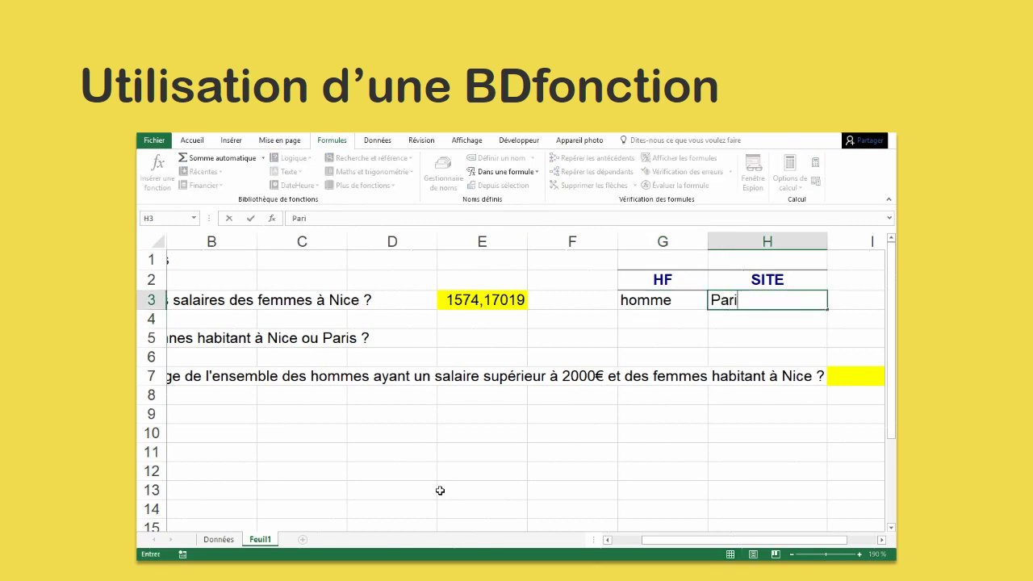
key("Return")
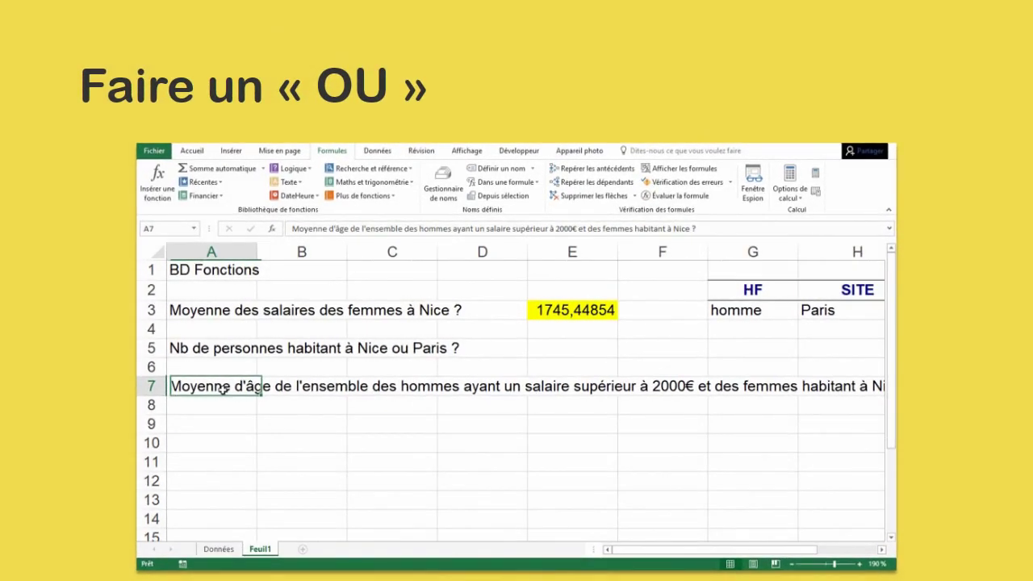
- Move the average age question from cell A7 down to A14
left_click_drag(222, 388, 220, 520)
left_click(247, 348)
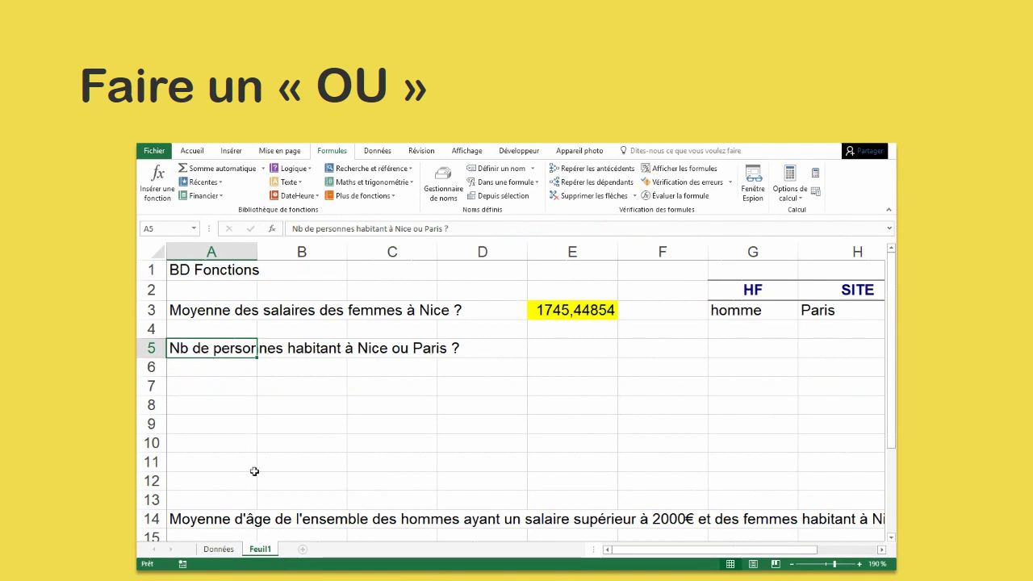
- Copy the SITE header with the Paris and Nice values from the Données sheet into B8:B10 of Feuil1
left_click(219, 550)
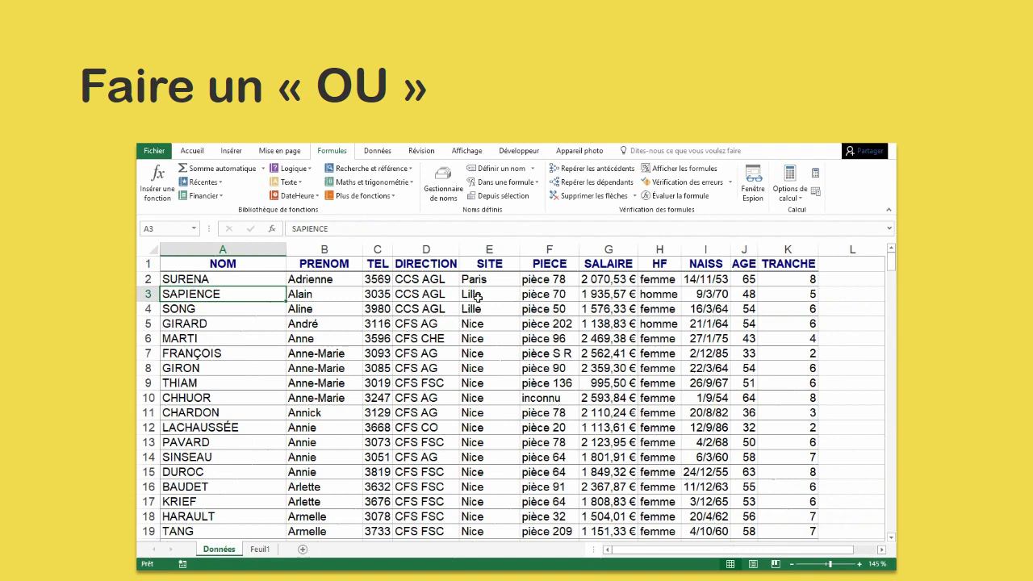
left_click(494, 266)
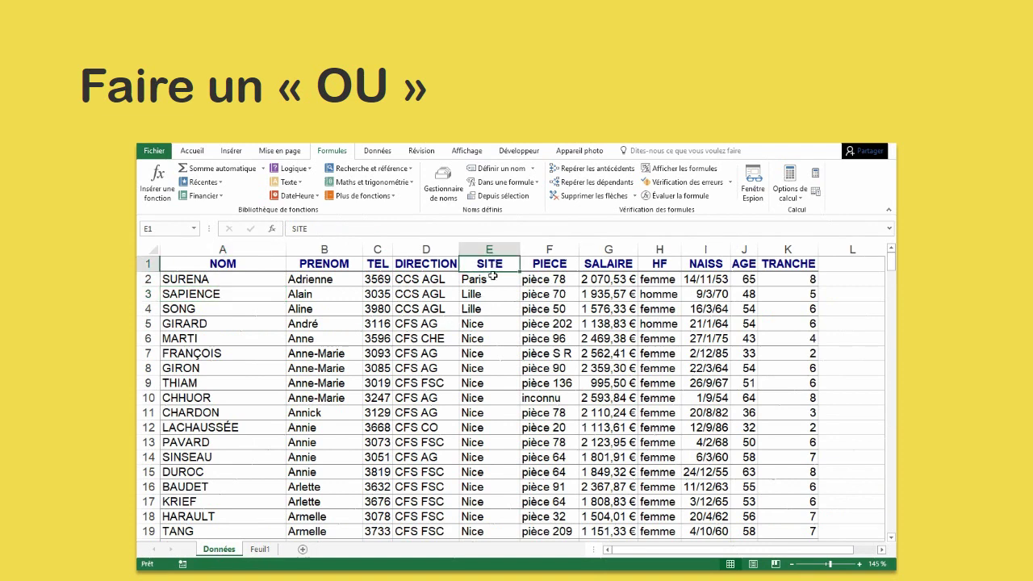
left_click_drag(494, 264, 486, 284)
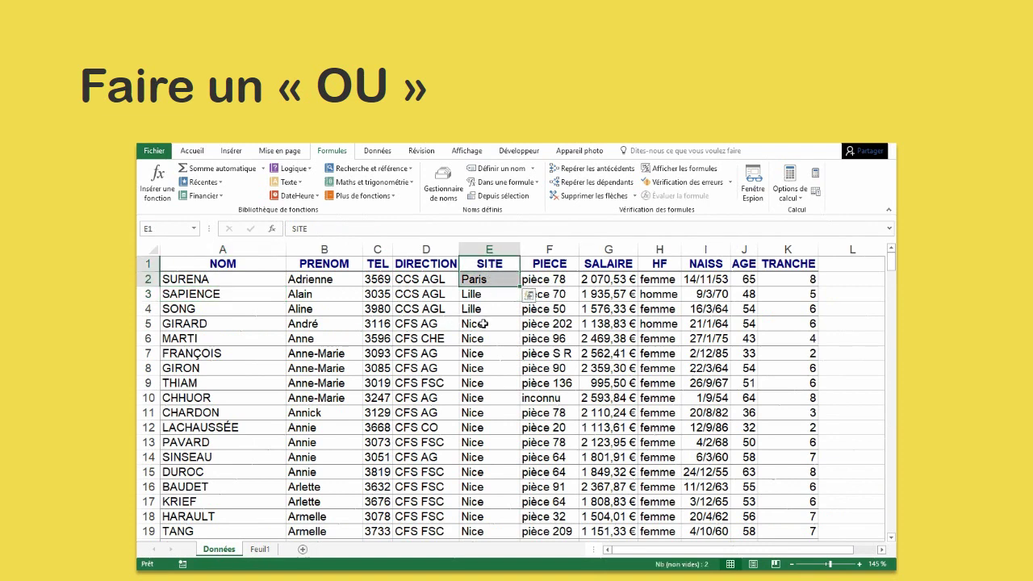
left_click(483, 323, "ctrl")
key("ctrl+c")
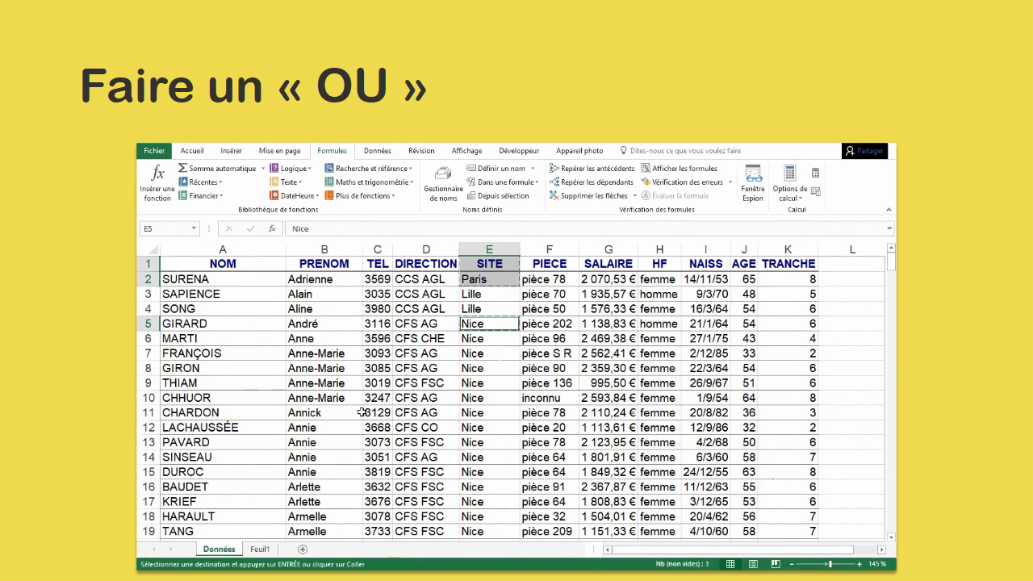
left_click(260, 549)
left_click(327, 404)
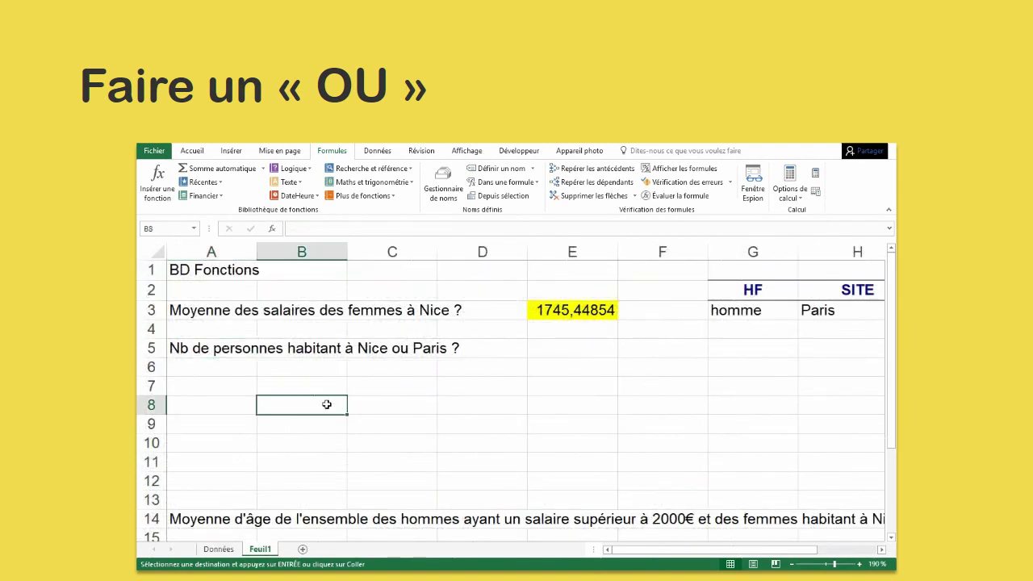
key("ctrl+v")
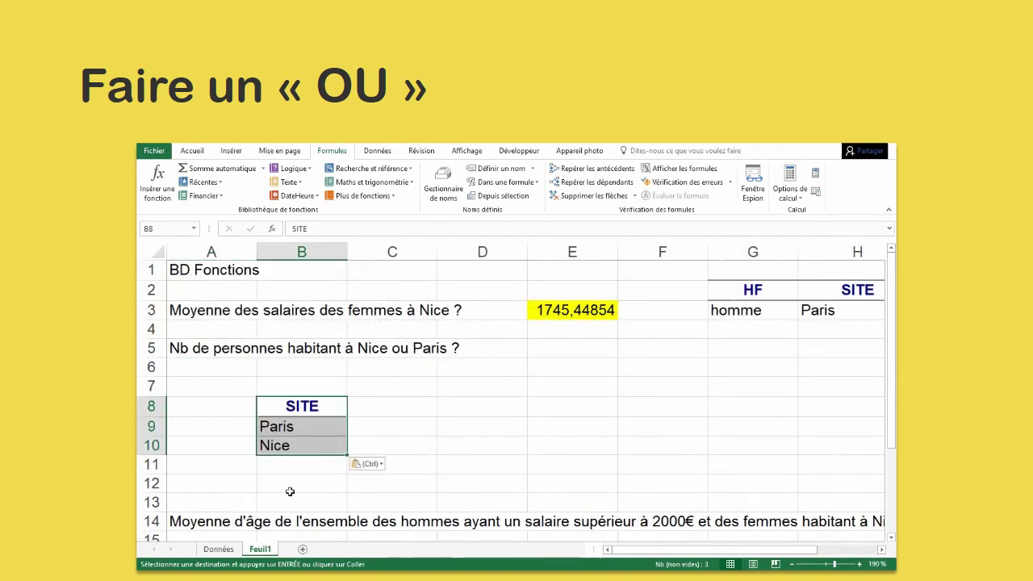
left_click_drag(240, 407, 236, 448)
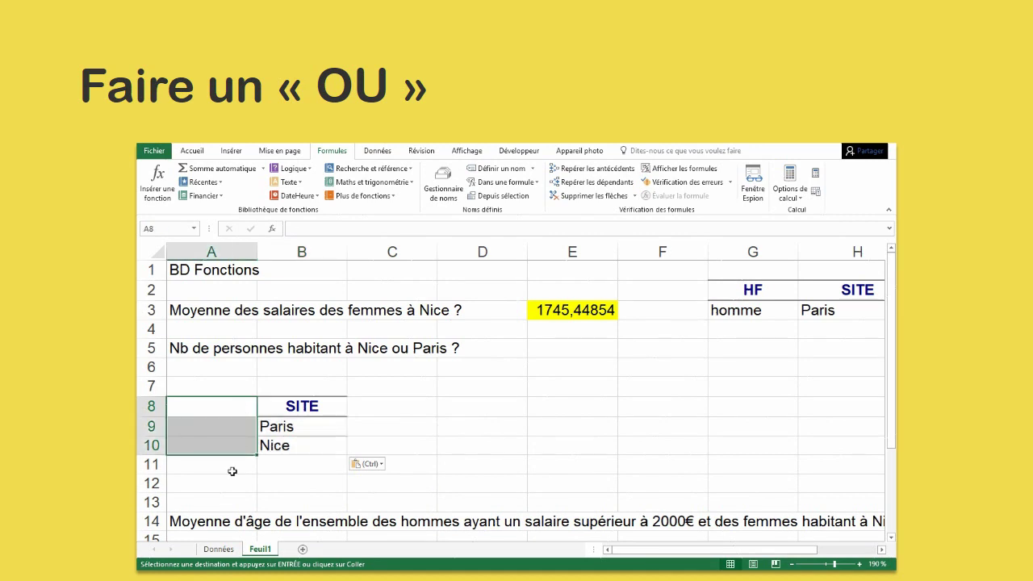
- Fill cell D9 of Feuil1 with orange as the answer cell
left_click(464, 427)
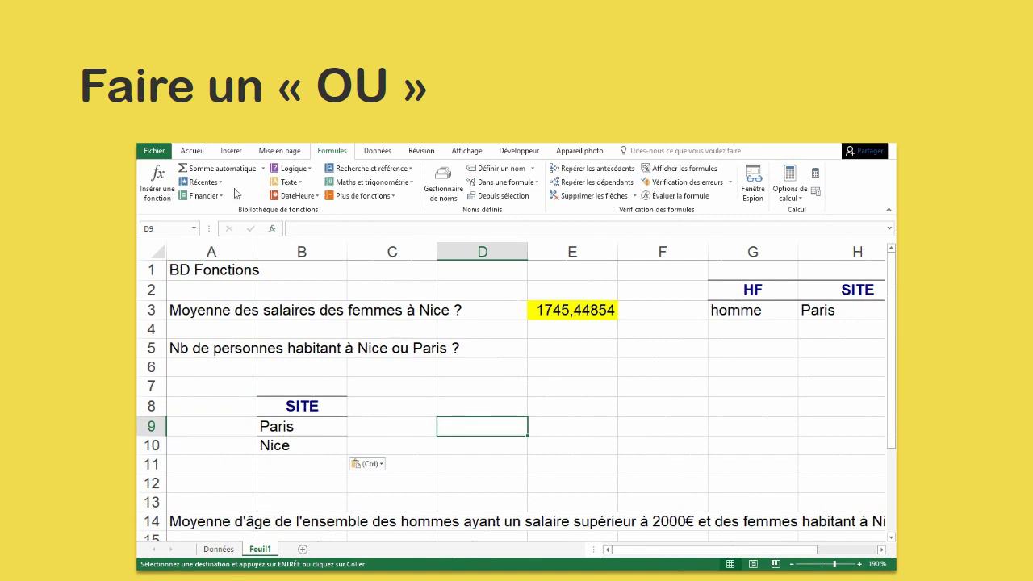
left_click(192, 151)
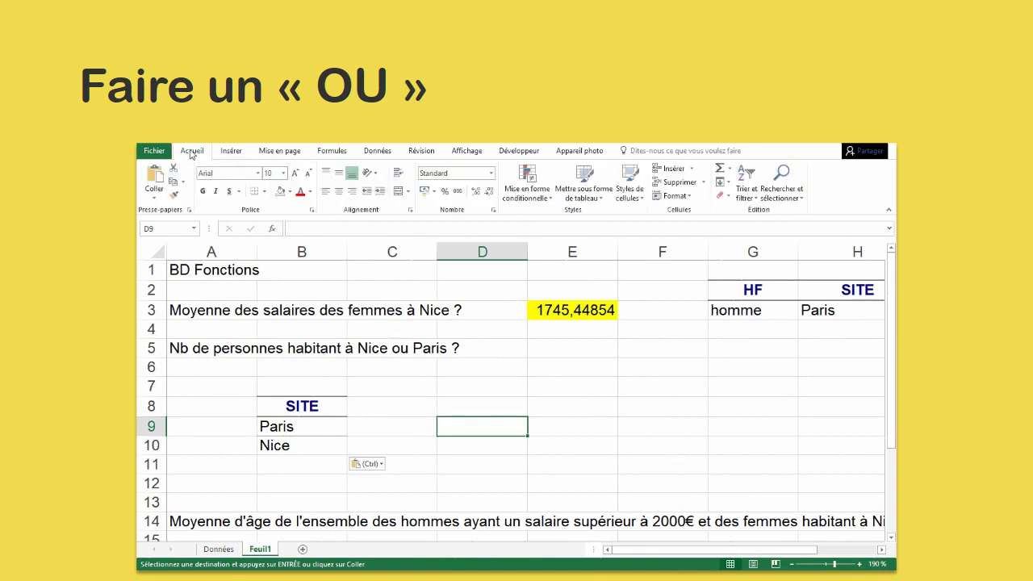
left_click(289, 191)
left_click(351, 218)
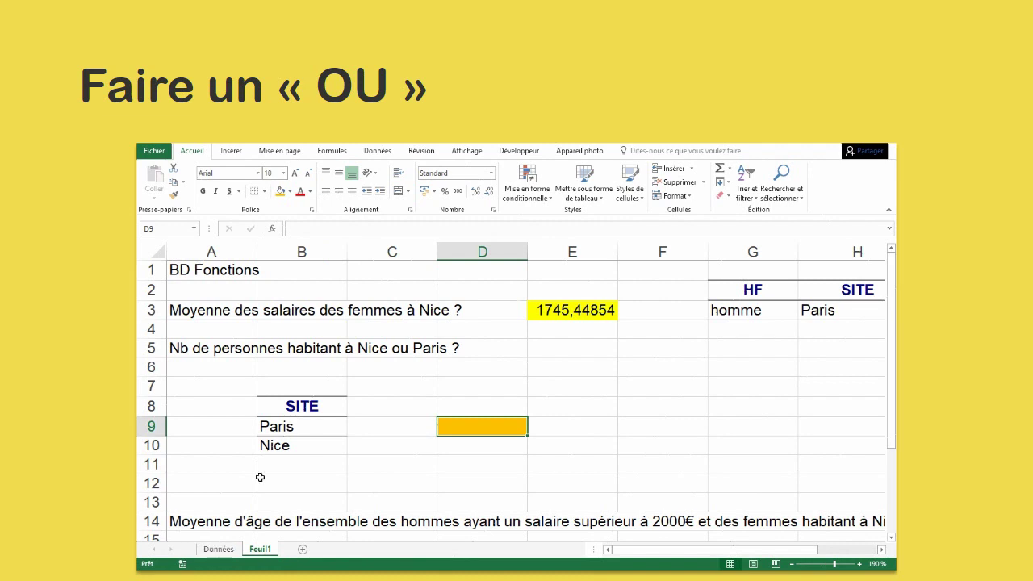
- Insert the BDNBVAL function from the Base de données category into cell D9
left_click(332, 151)
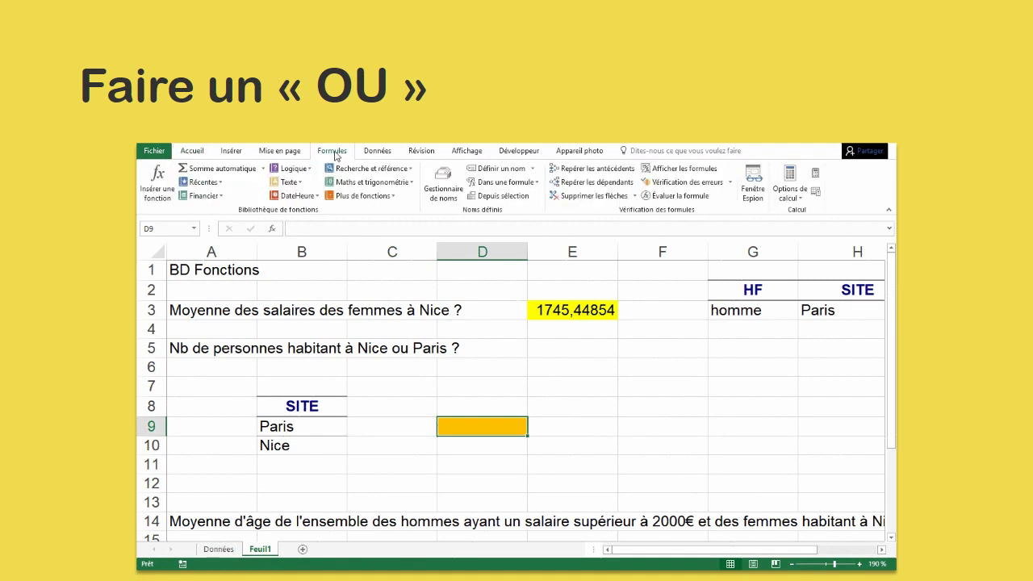
left_click(150, 183)
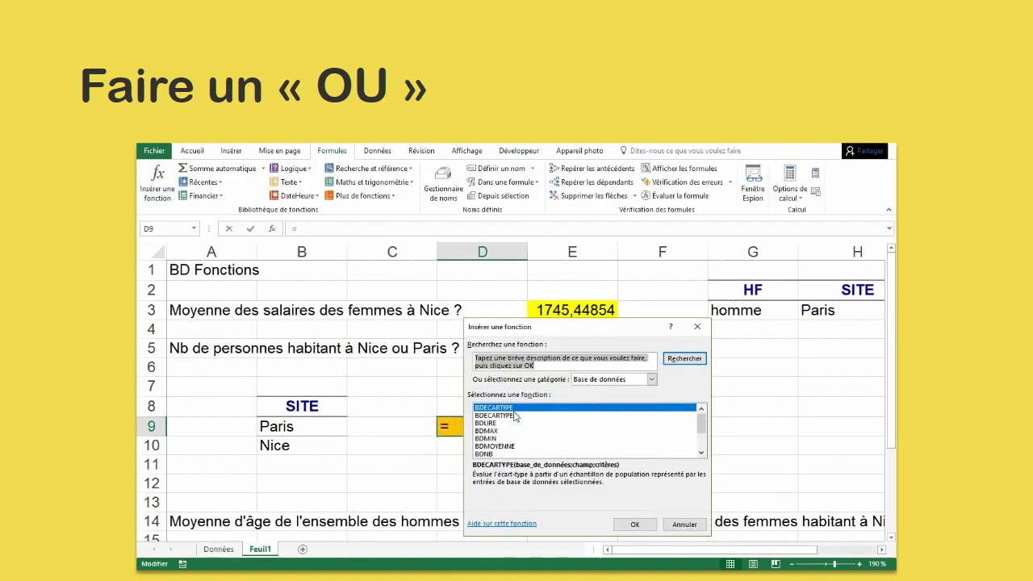
left_click(492, 454)
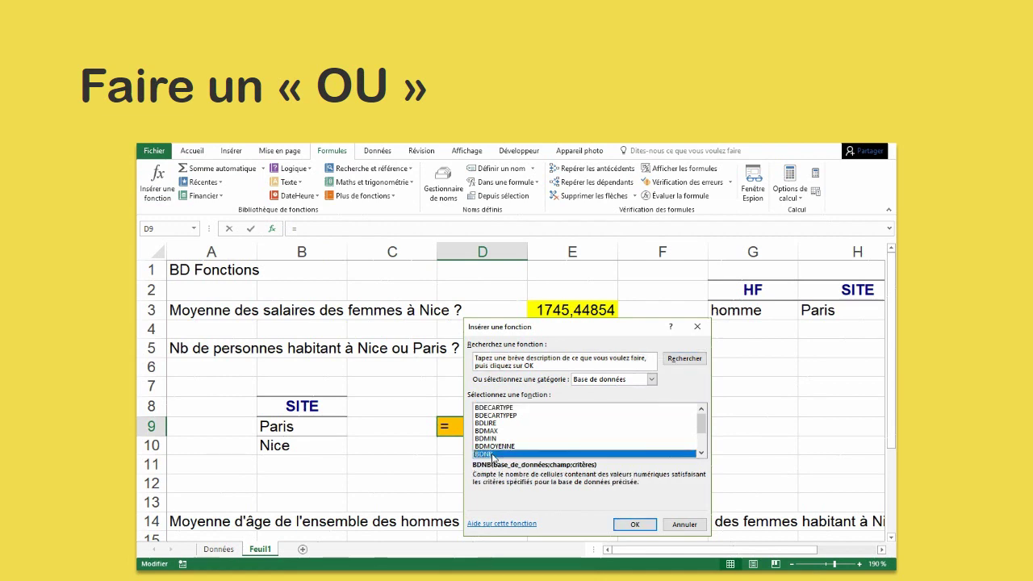
left_click(701, 453)
left_click(701, 453)
left_click(493, 446)
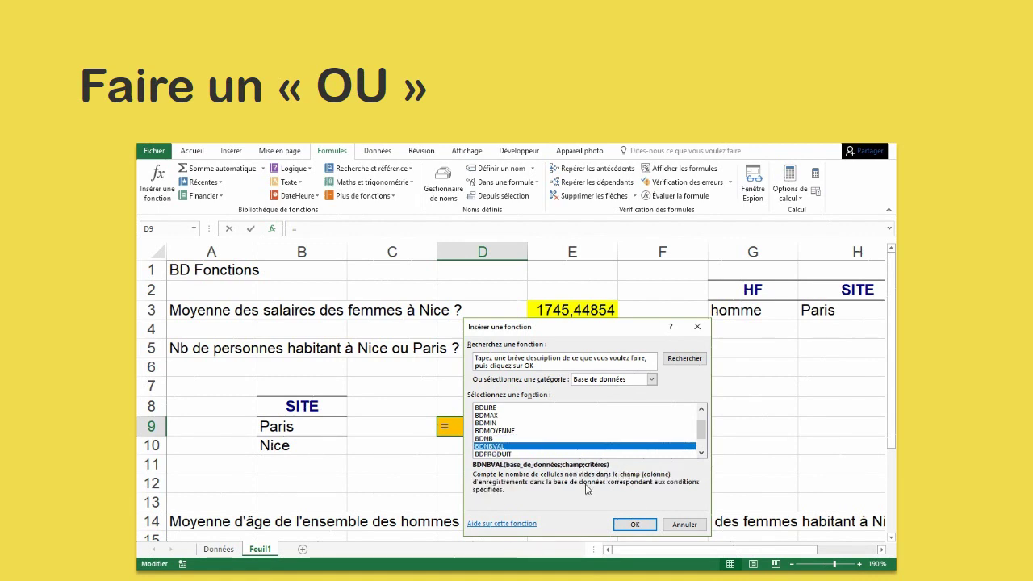
left_click(633, 525)
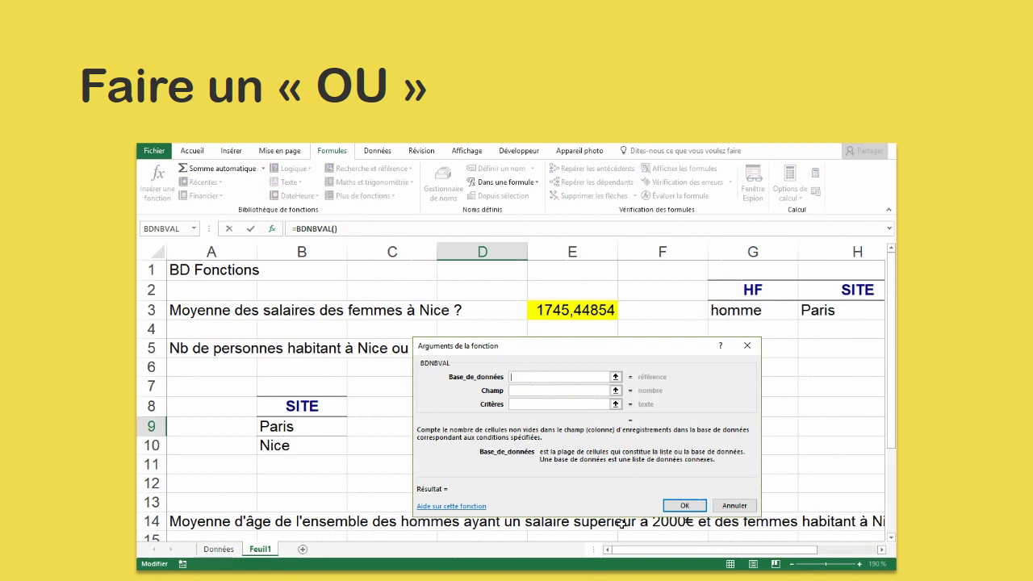
- Set Base_de_données to tableau and Champ to the NOM header, cell A1 of the Données sheet
type("tableau")
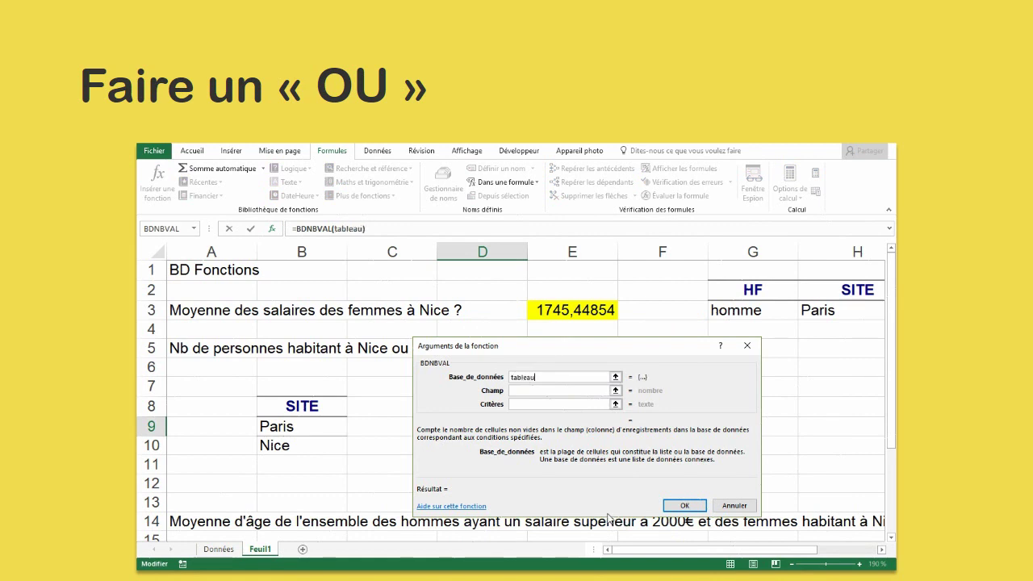
left_click(535, 391)
left_click(221, 552)
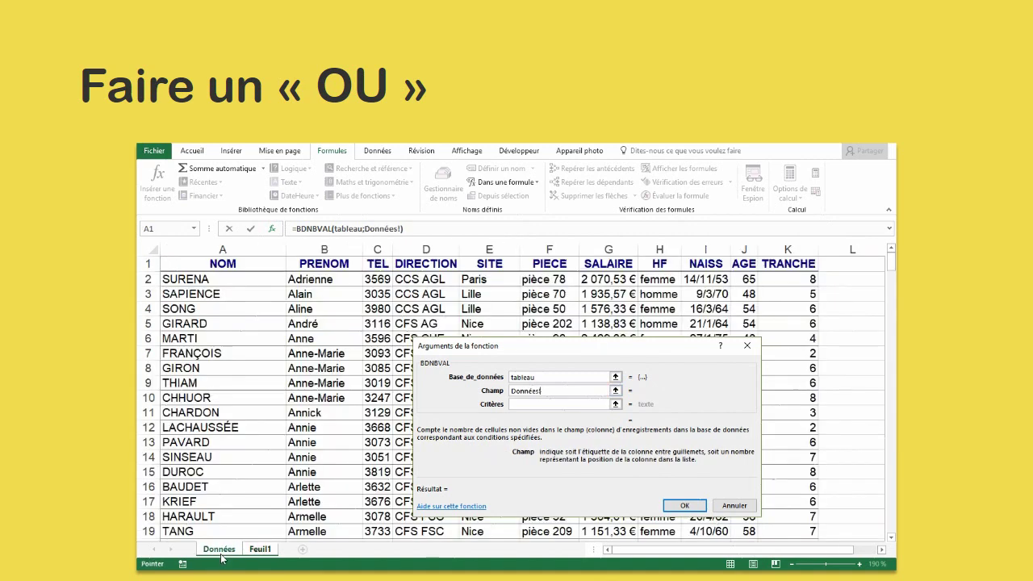
left_click(242, 267)
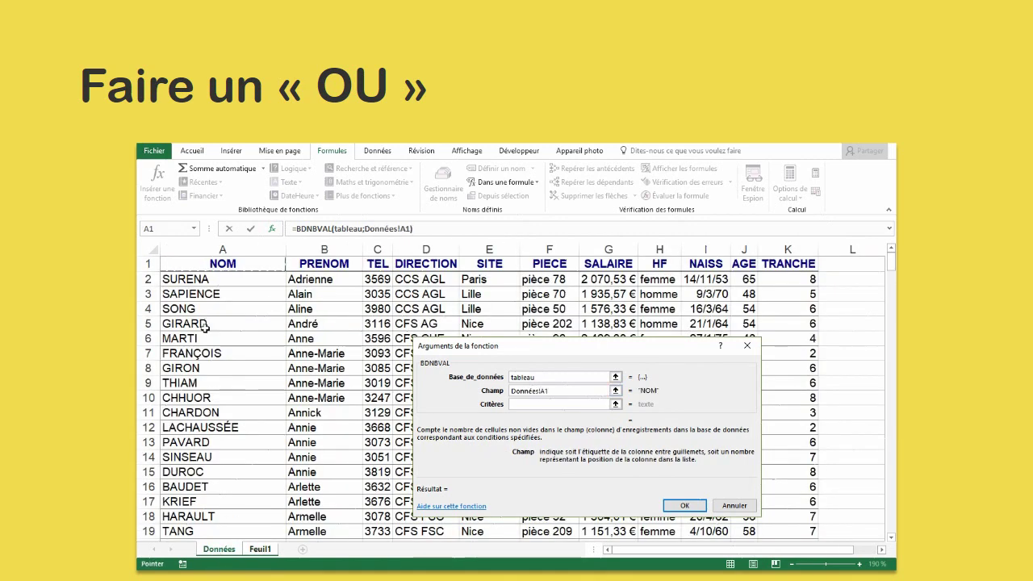
- Set the Critères argument to B8:B10 on Feuil1 and complete the BDNBVAL function
left_click(522, 407)
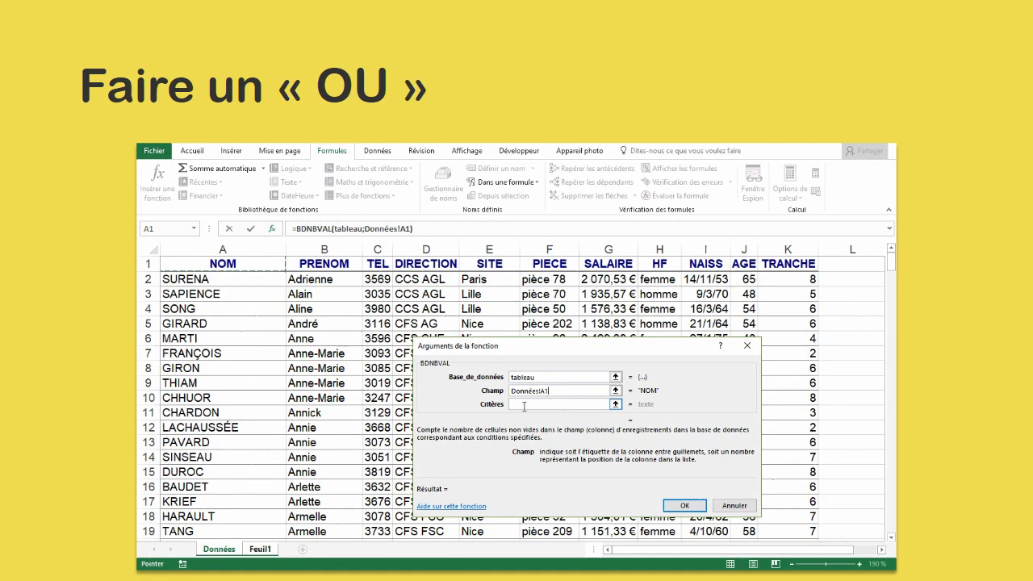
key("ctrl+Page_Down")
left_click_drag(308, 402, 308, 444)
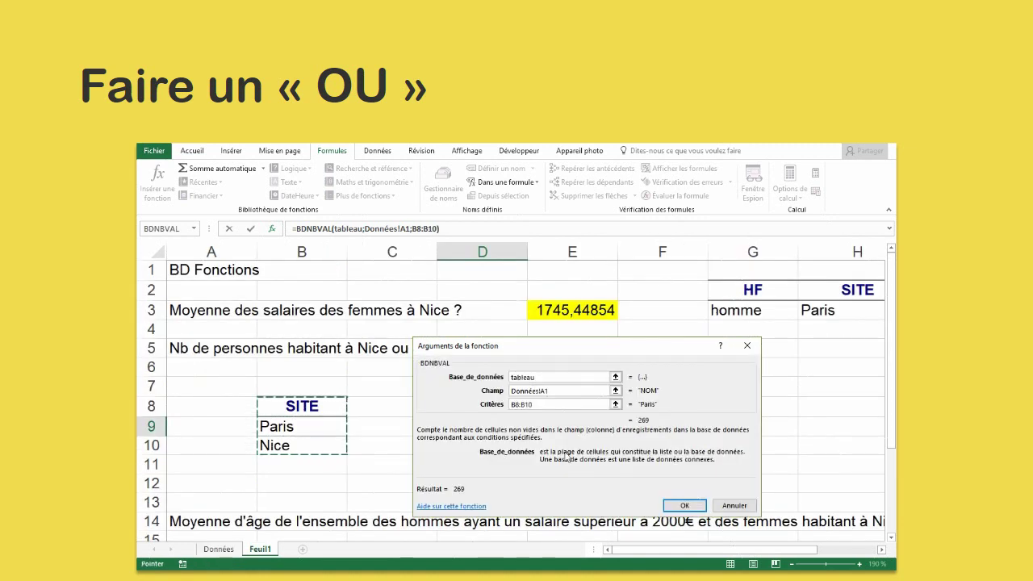
left_click(692, 511)
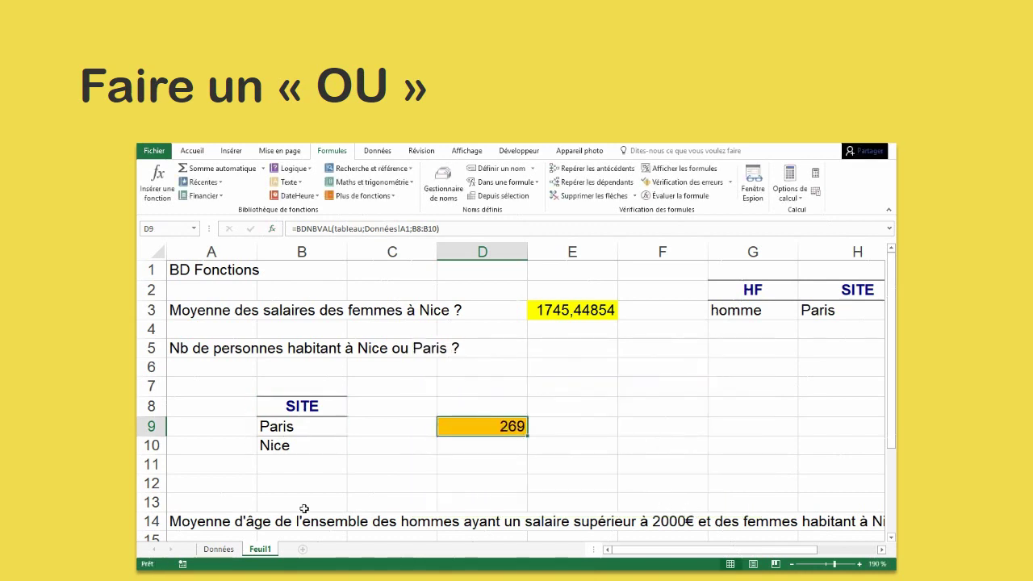
- Filter the Données table's SITE column to only Nice and Paris to check the count
left_click(230, 550)
left_click(351, 339)
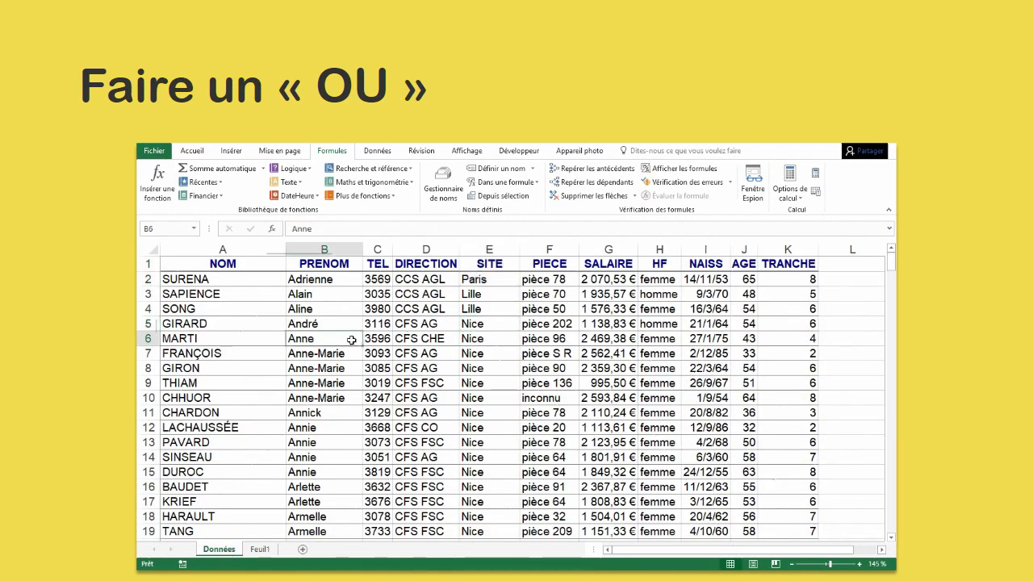
left_click(377, 150)
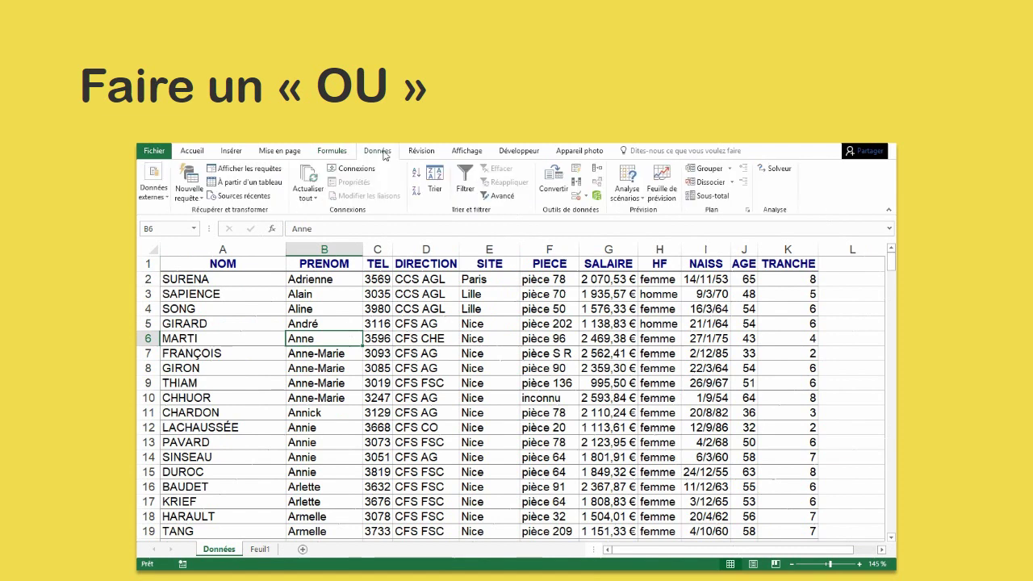
left_click(465, 182)
left_click(513, 265)
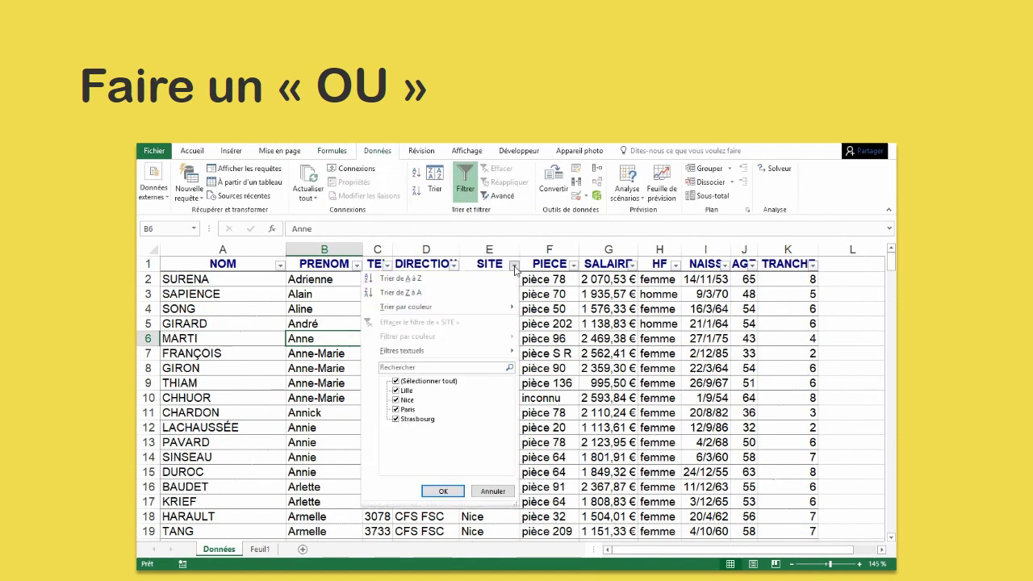
left_click(396, 391)
left_click(396, 419)
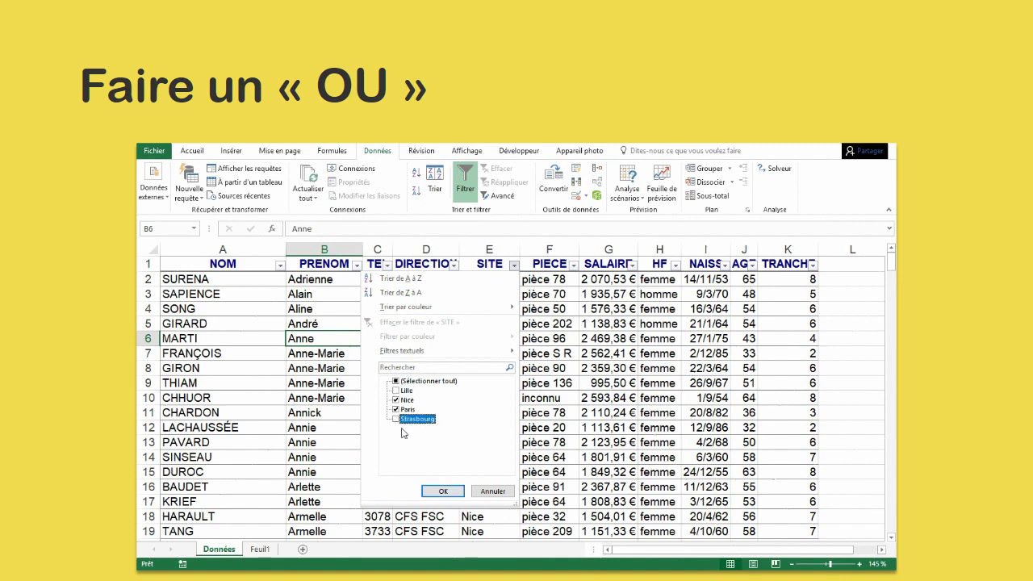
left_click(444, 491)
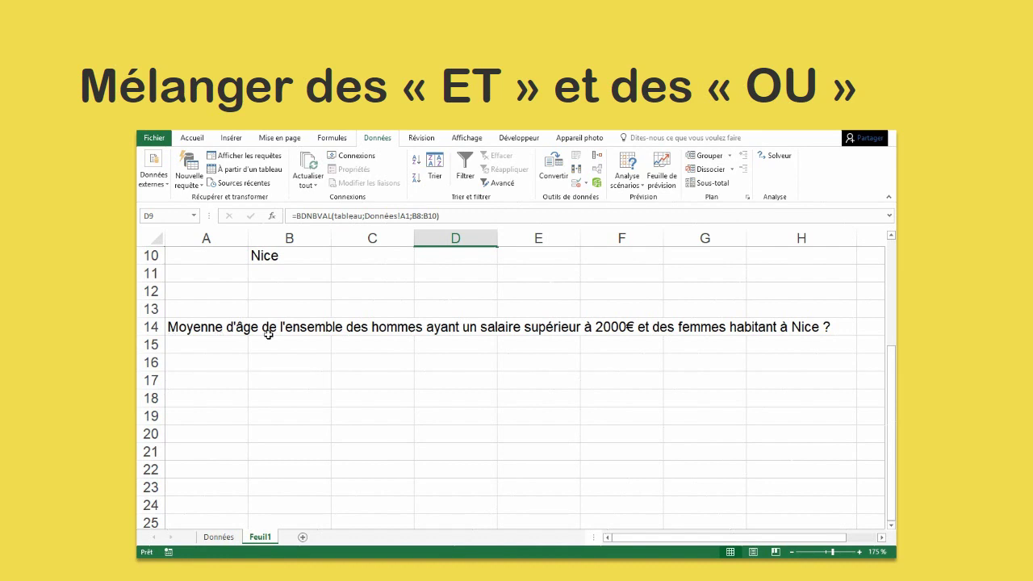
- Remove the filter from the Données table and copy the HF header with homme into B17:B18 of Feuil1
left_click(217, 543)
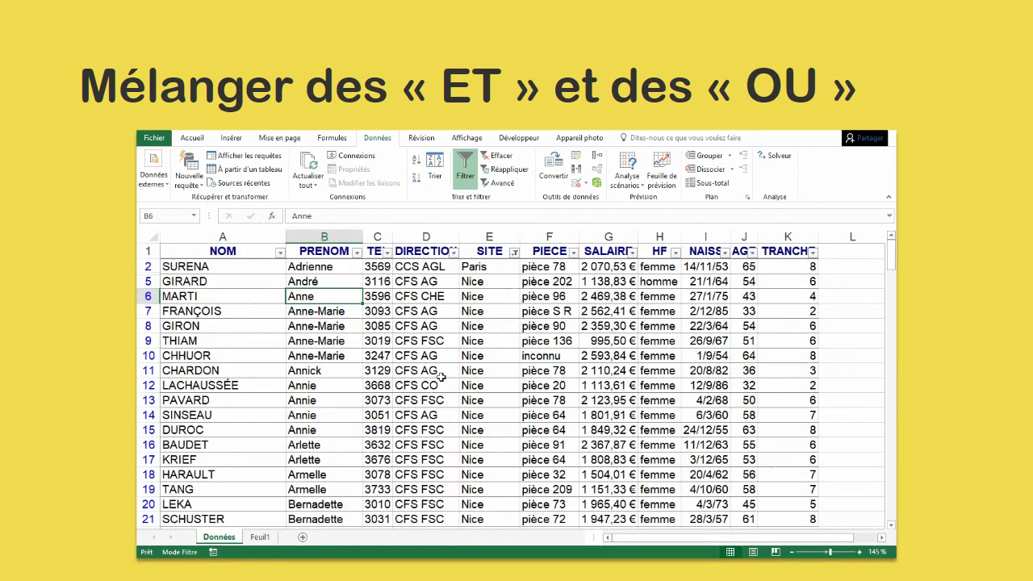
left_click(465, 168)
left_click(667, 253)
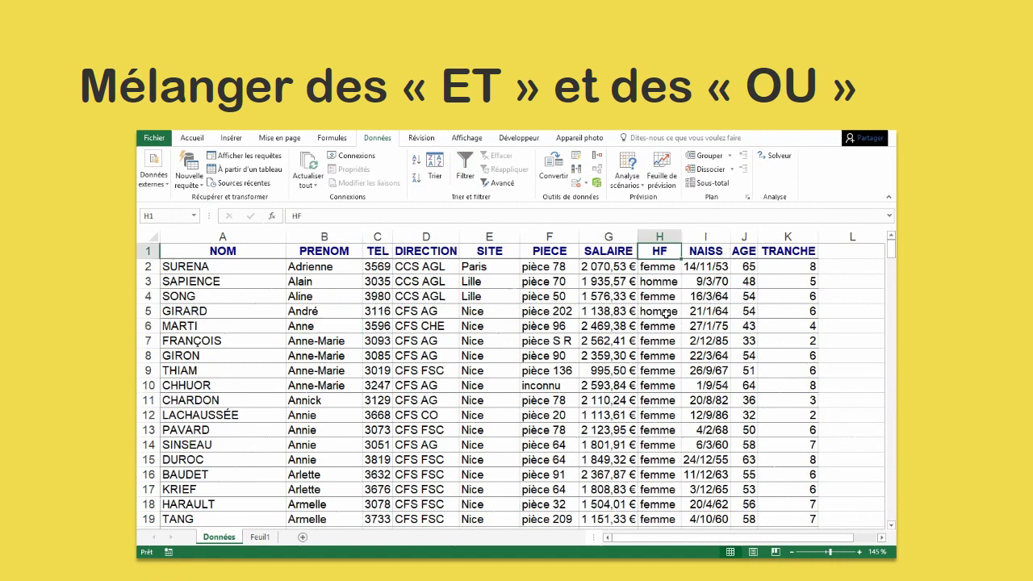
left_click(665, 312)
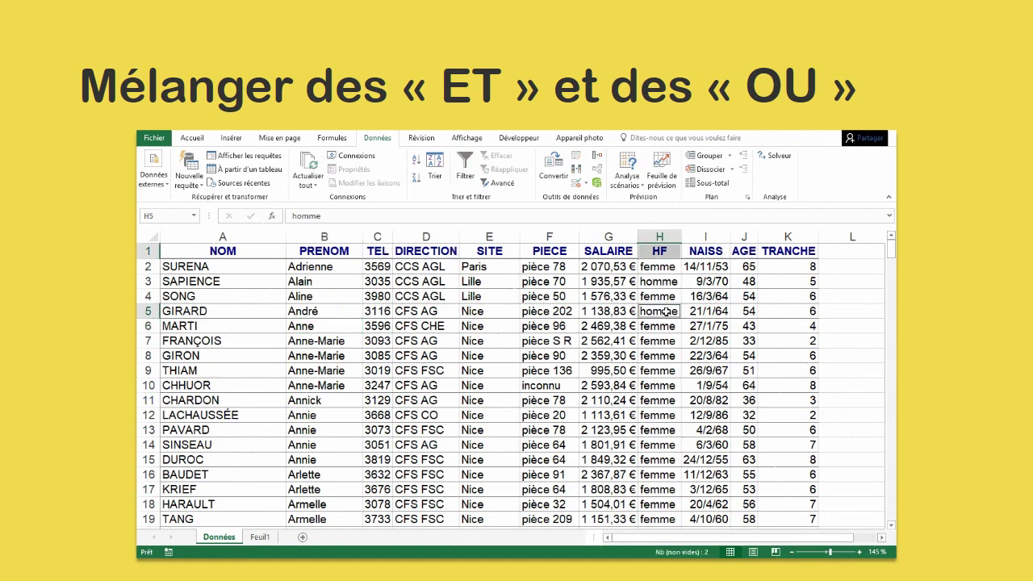
key("ctrl+c")
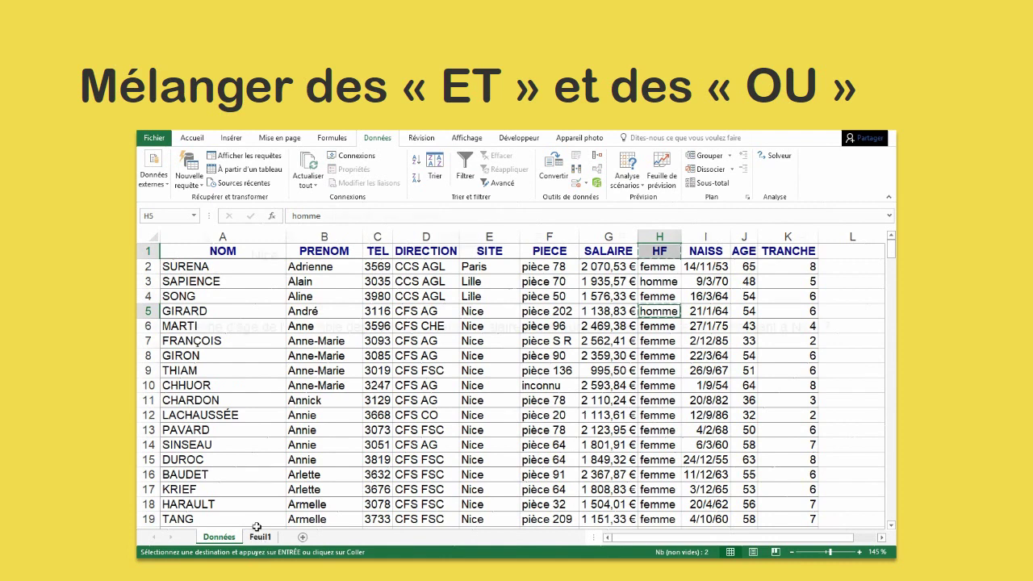
left_click(260, 537)
left_click(273, 380)
key("ctrl+v")
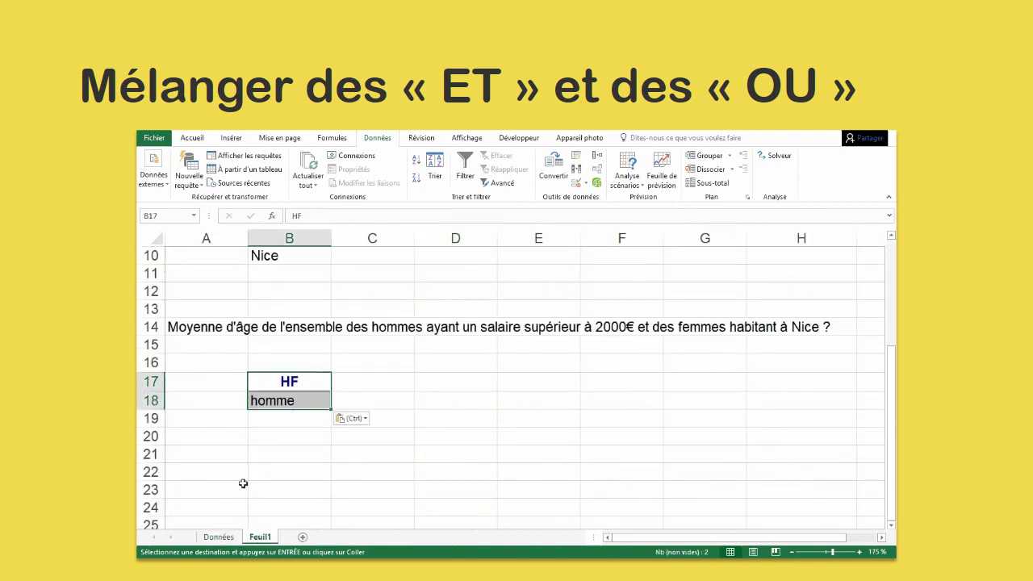
- Copy the SALAIRE header from the Données sheet into C17 of Feuil1 and enter the criterion >2000 in C18
left_click(218, 537)
left_click(603, 253)
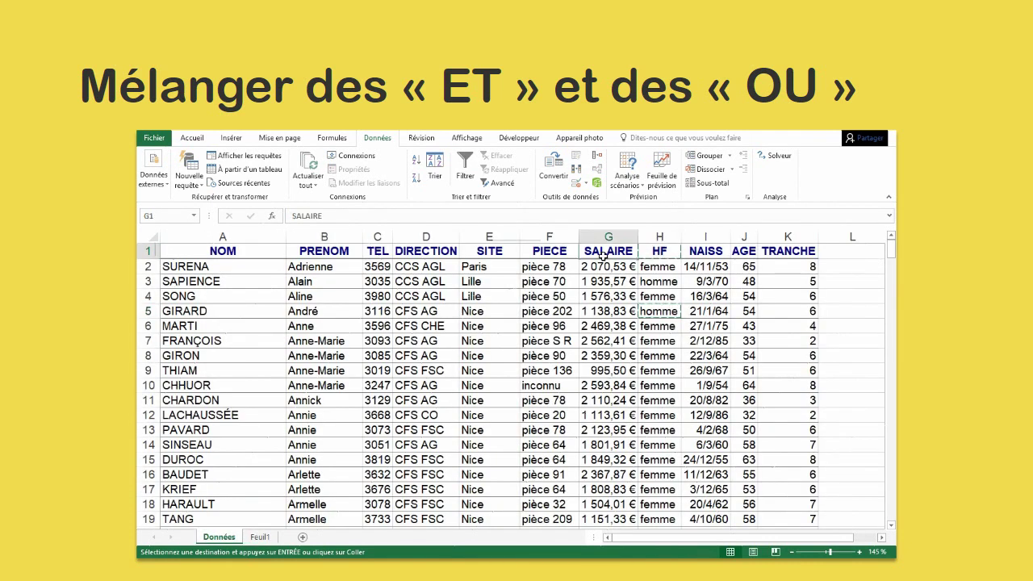
left_click(260, 537)
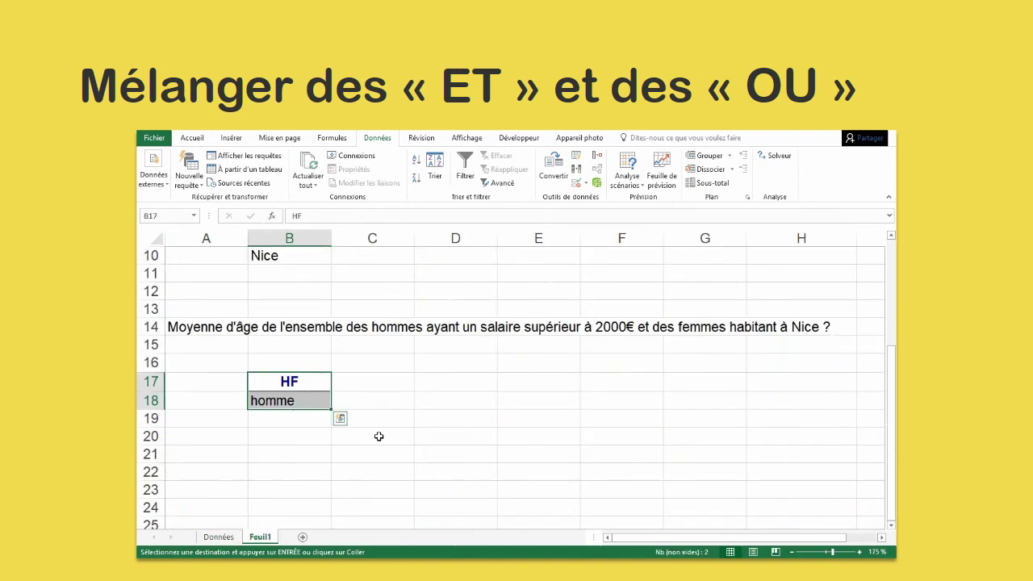
left_click(357, 386)
key("ctrl+v")
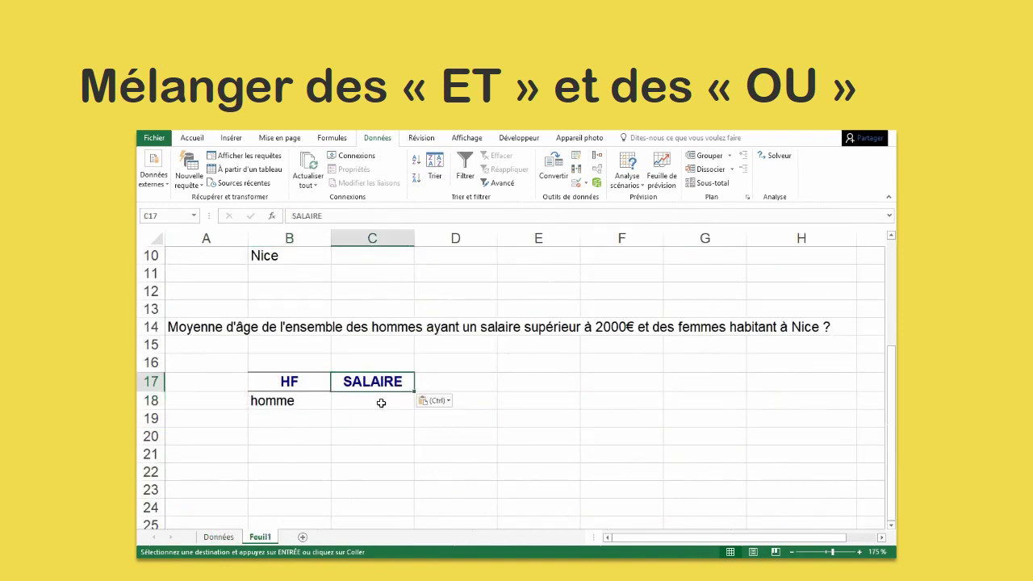
left_click(357, 401)
type(">2000")
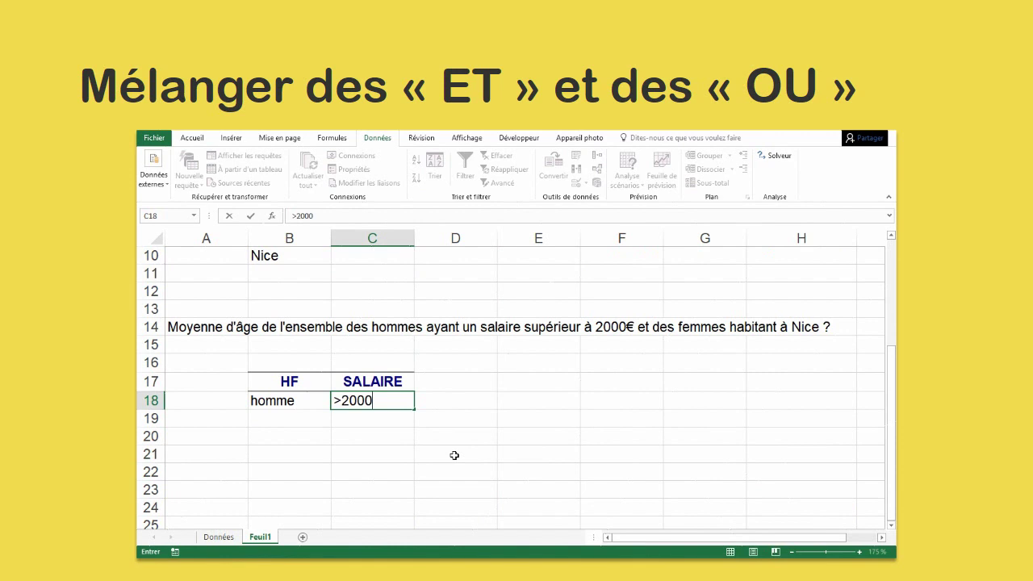
- Confirm the salary criterion and copy a femme value from the Données sheet's HF column into B19 of Feuil1
key("Return")
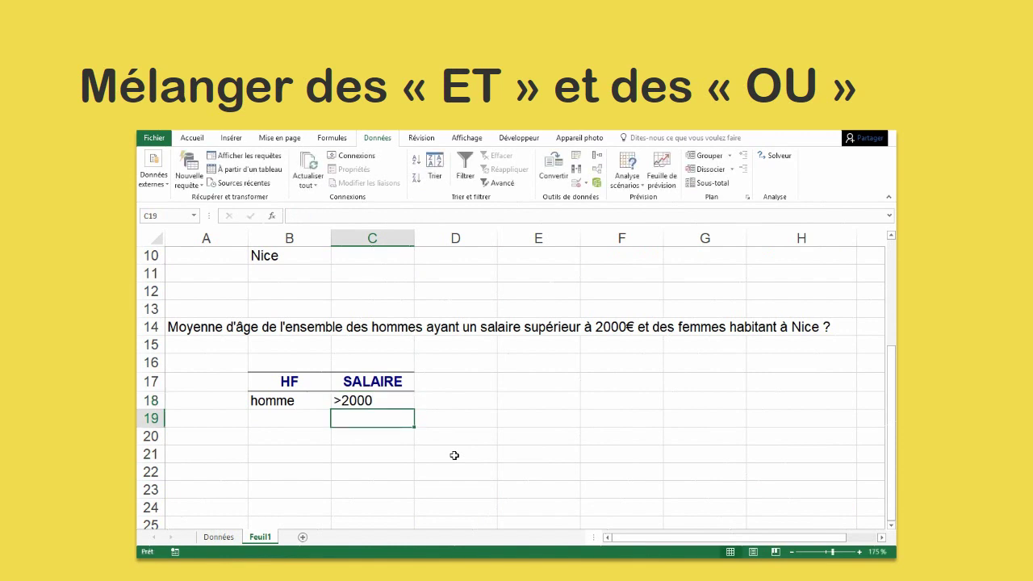
left_click(219, 537)
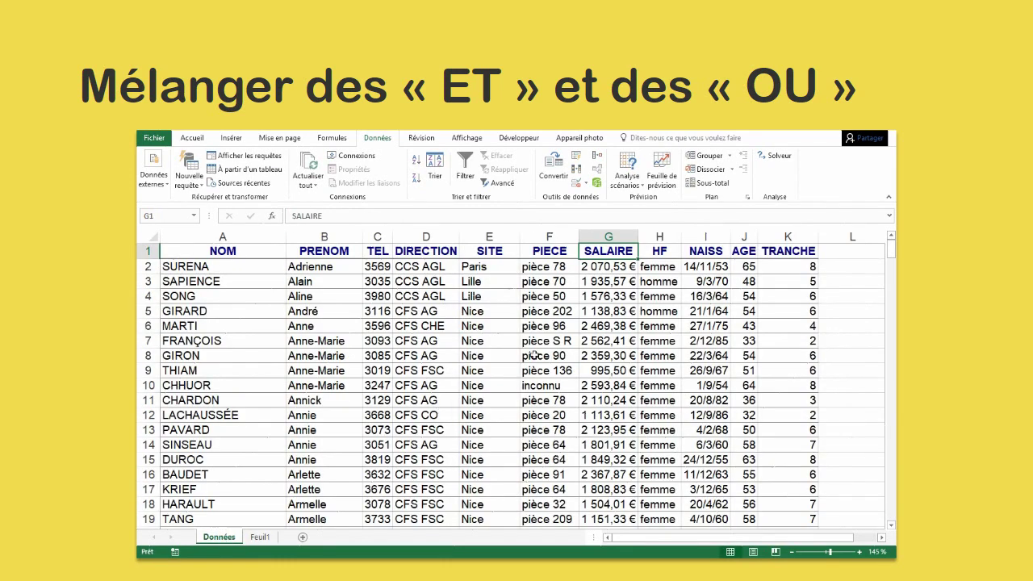
left_click(649, 302)
key("ctrl+c")
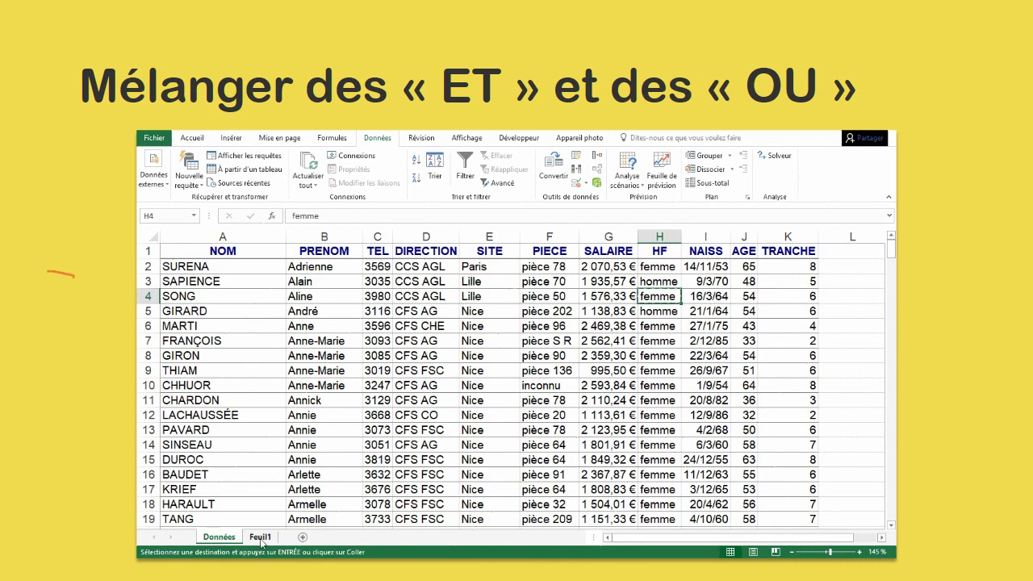
left_click(260, 537)
left_click(288, 417)
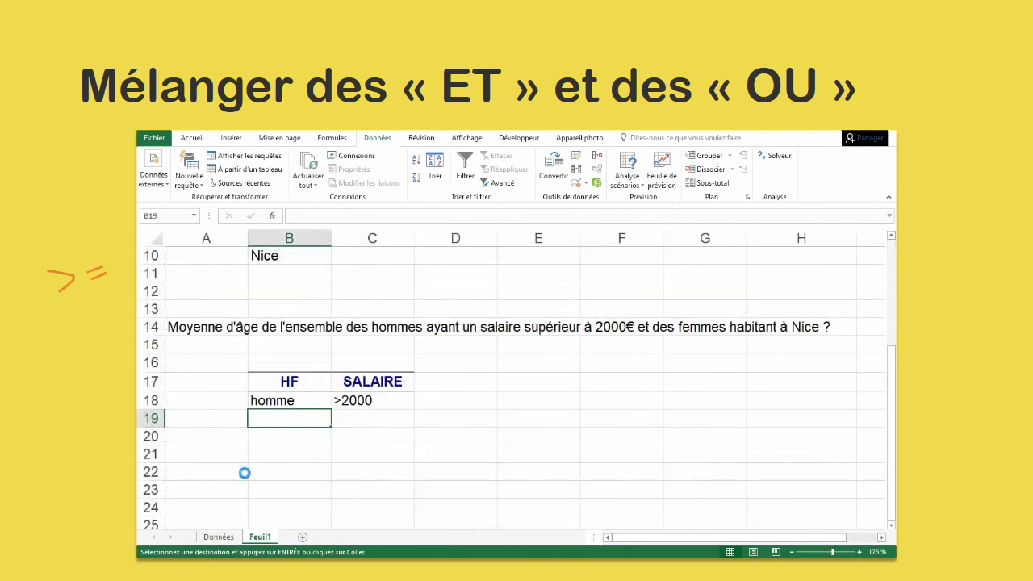
key("ctrl+v")
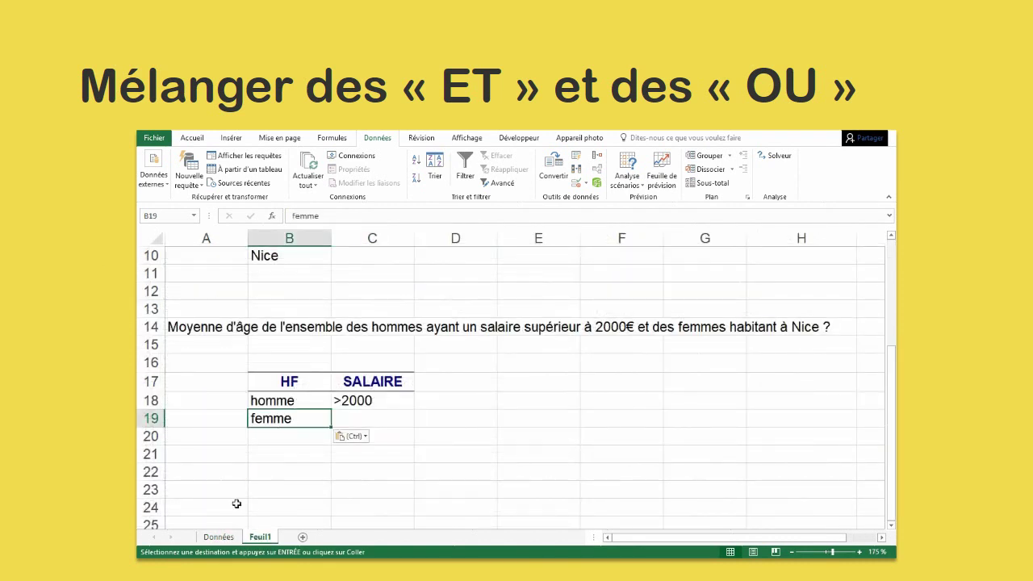
- Copy the SITE header and a Nice value from the Données sheet into D17:D18 of Feuil1
left_click(219, 537)
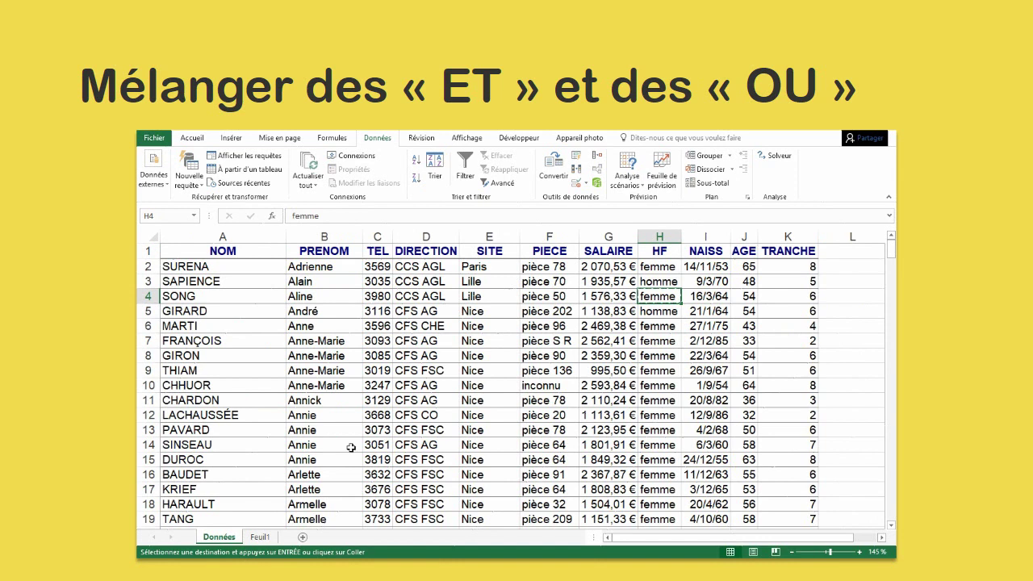
left_click(488, 254)
left_click(482, 316, "ctrl")
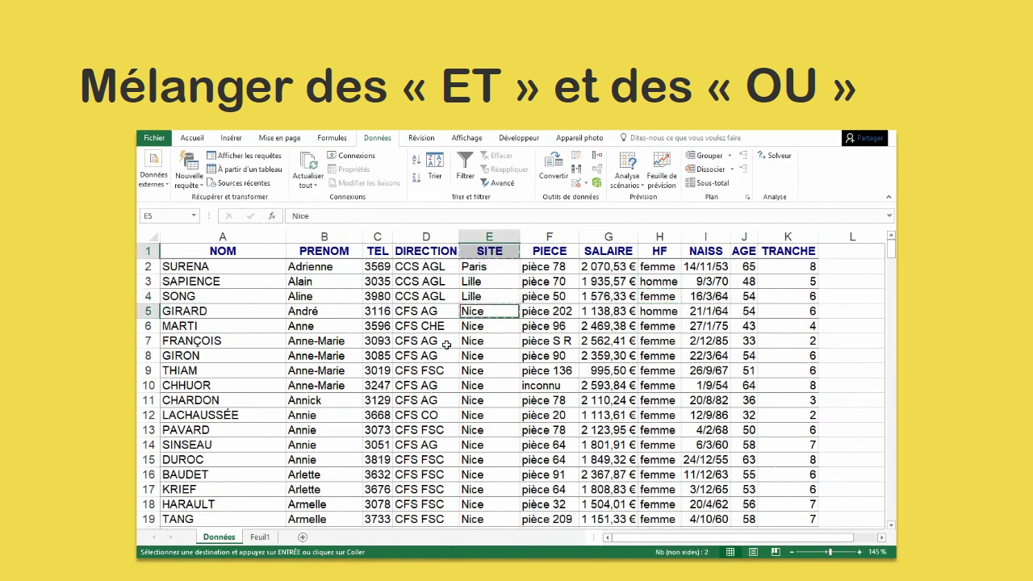
left_click(260, 537)
left_click(454, 382)
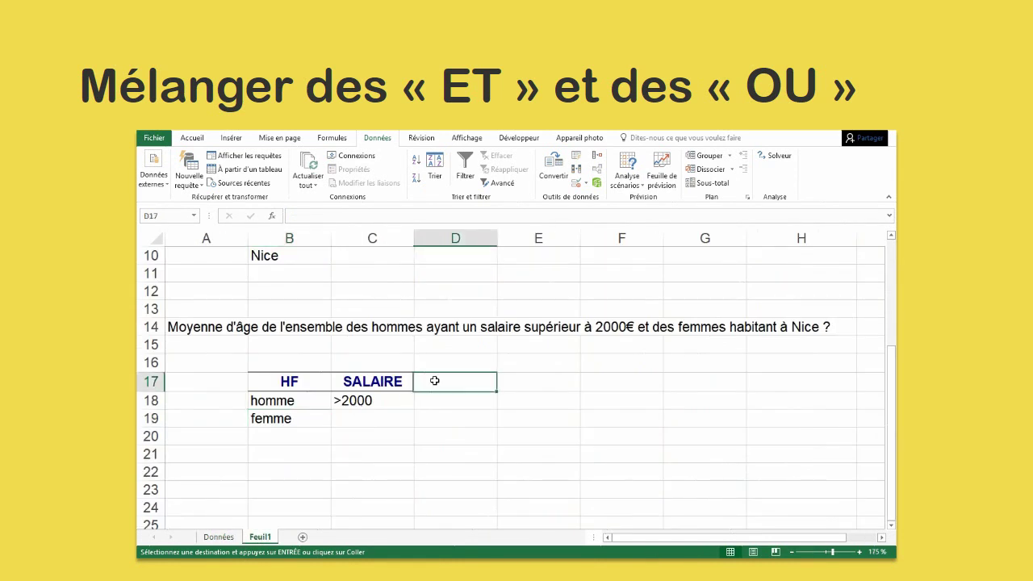
key("ctrl+v")
- Move the Nice criterion from D18 down to D19, on the same row as femme
left_click(401, 436)
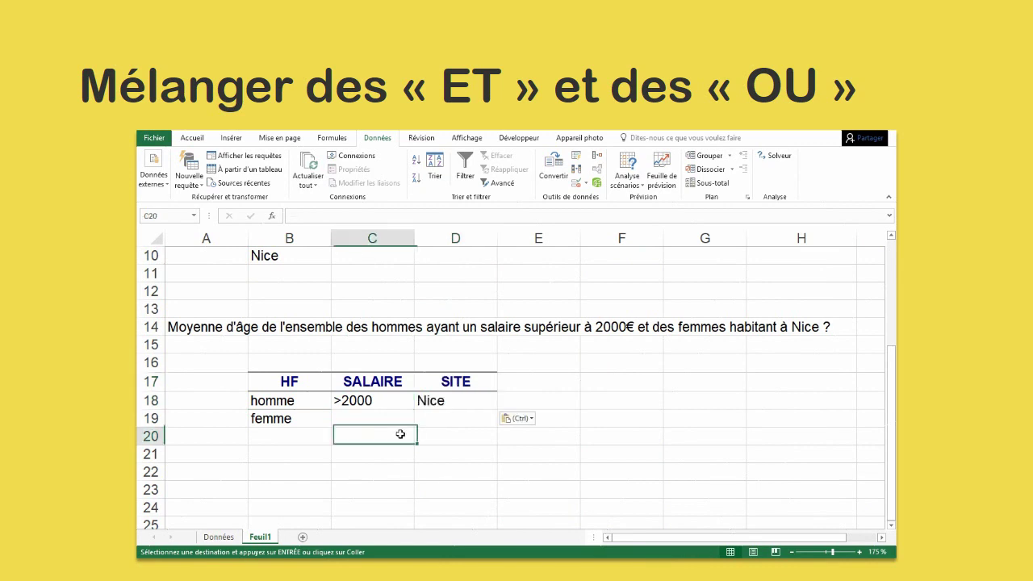
left_click(429, 402)
left_click_drag(441, 409, 441, 421)
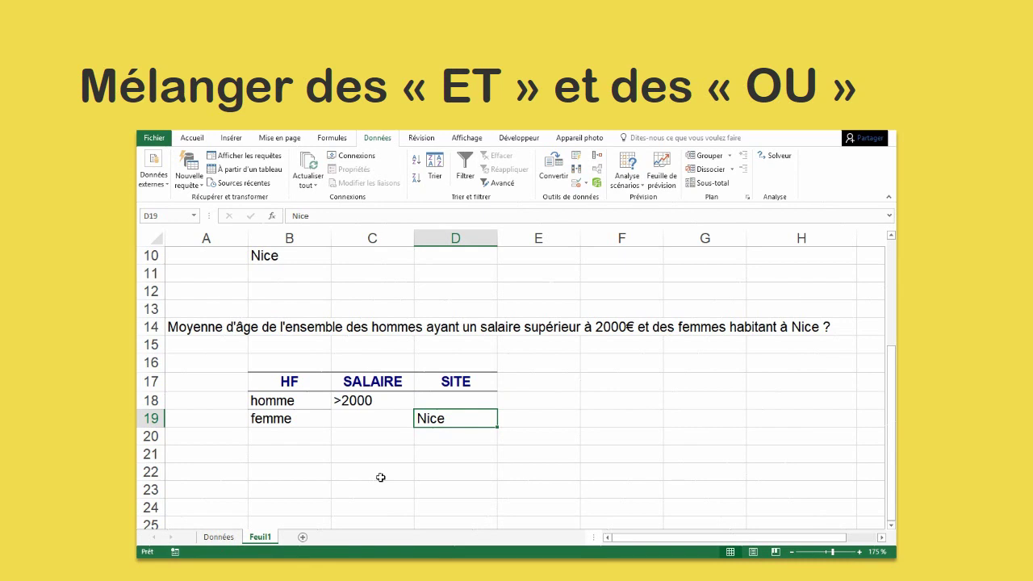
left_click(380, 477)
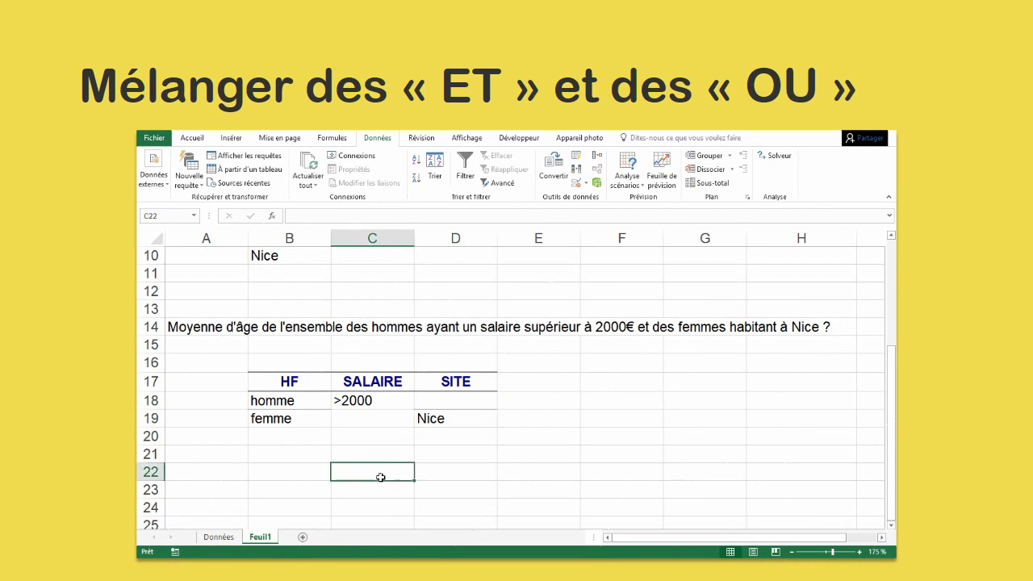
- Fill cell F18 with orange as the result cell for the average age question
left_click(621, 399)
left_click(191, 140)
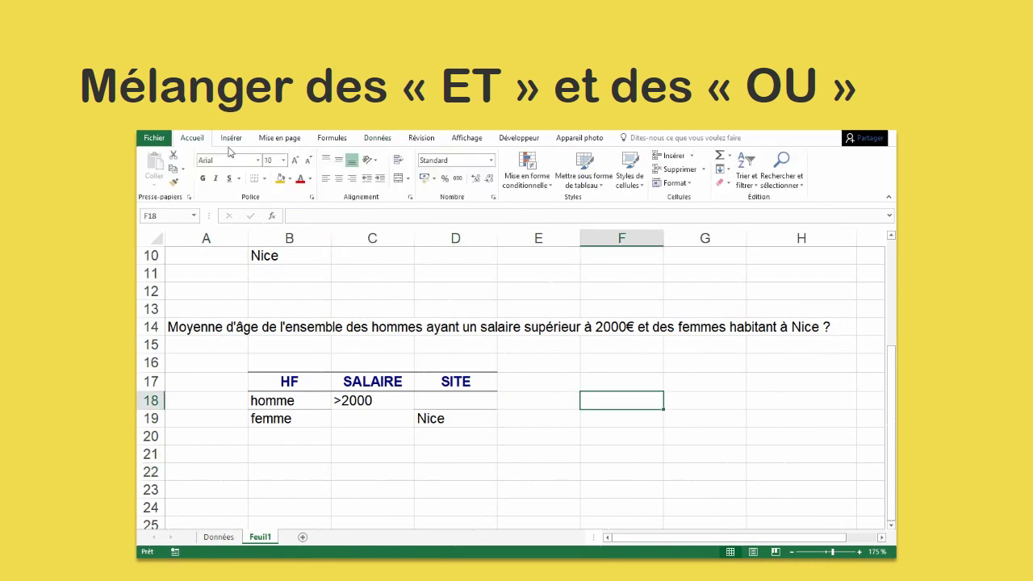
left_click(282, 178)
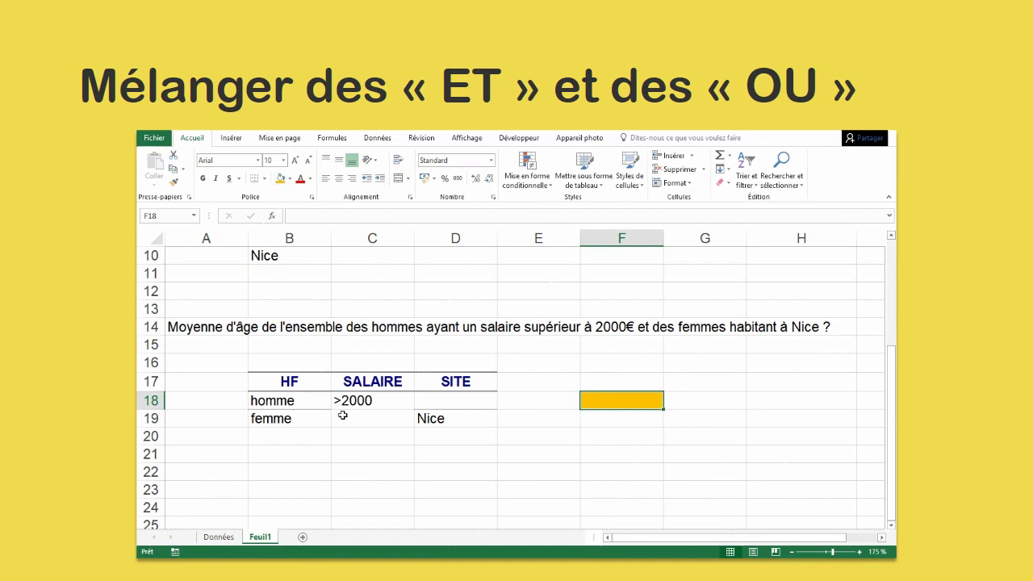
- Insert the BDMOYENNE function in F18 with tableau as the Base_de_données argument
left_click(332, 138)
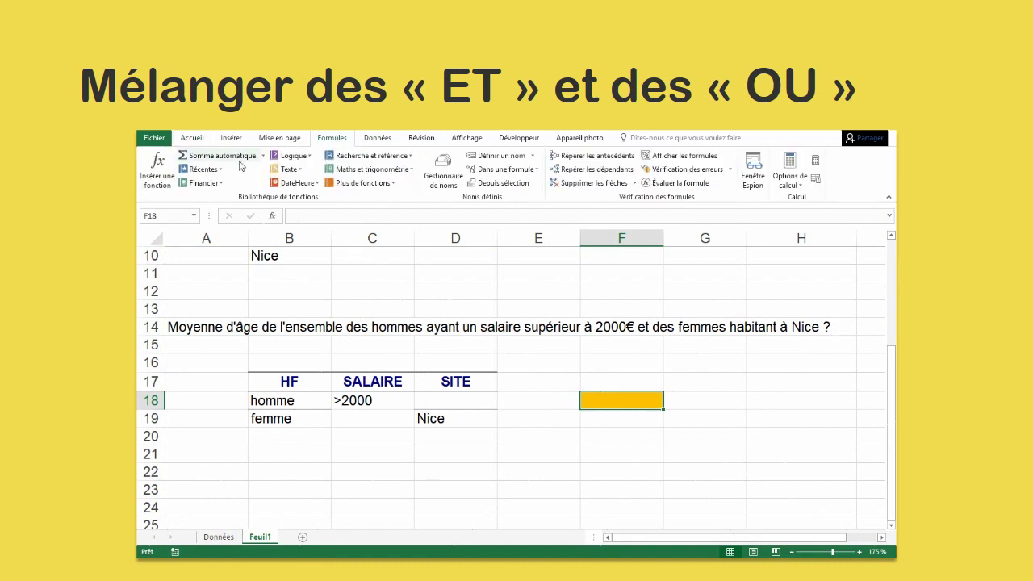
left_click(158, 176)
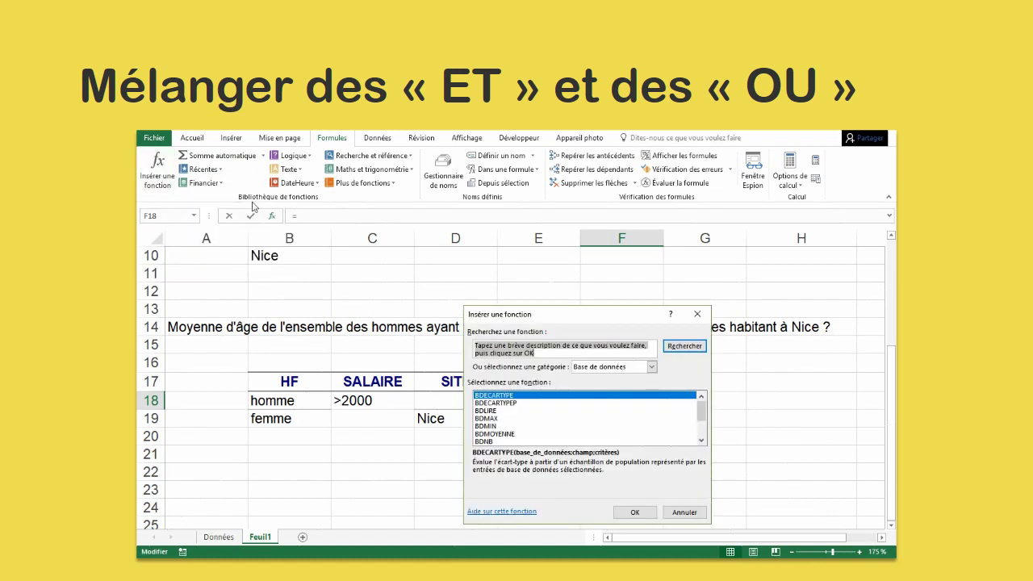
left_click(515, 435)
left_click(636, 513)
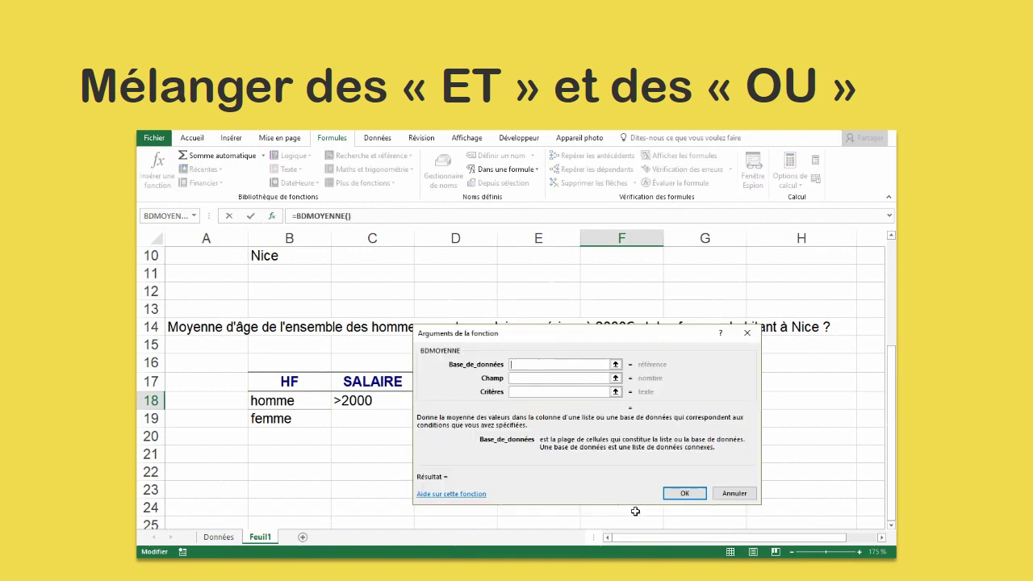
type("tableau")
- Complete the BDMOYENNE function with the AGE header in Données!J1 as Champ and B17:D19 as Critères
left_click(537, 379)
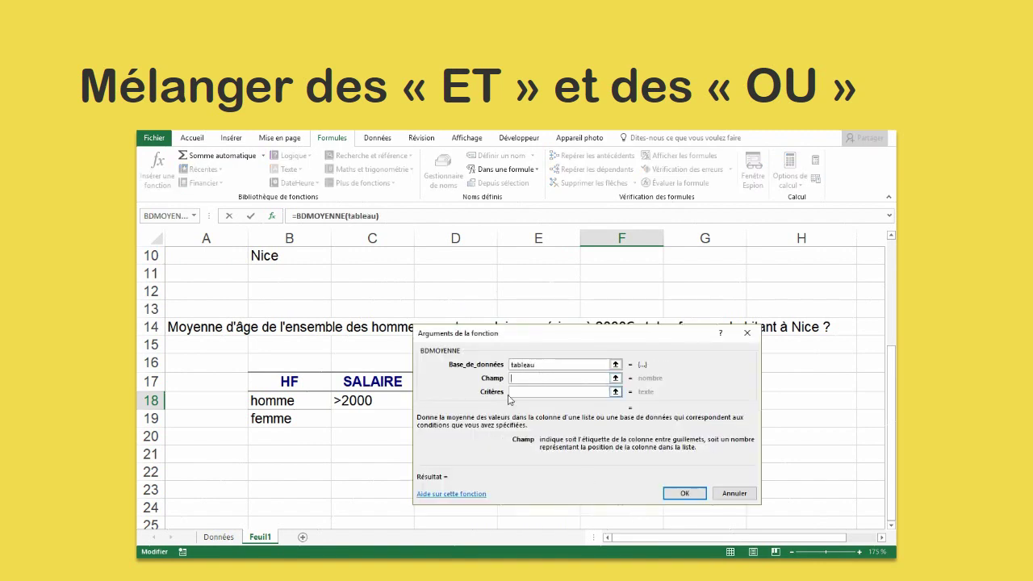
left_click(219, 537)
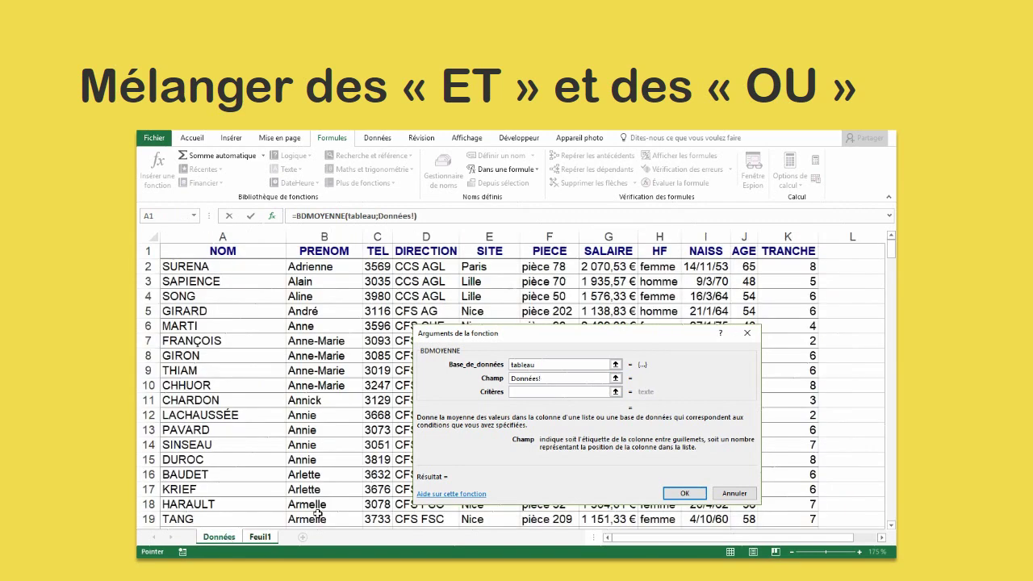
left_click(739, 255)
left_click(522, 393)
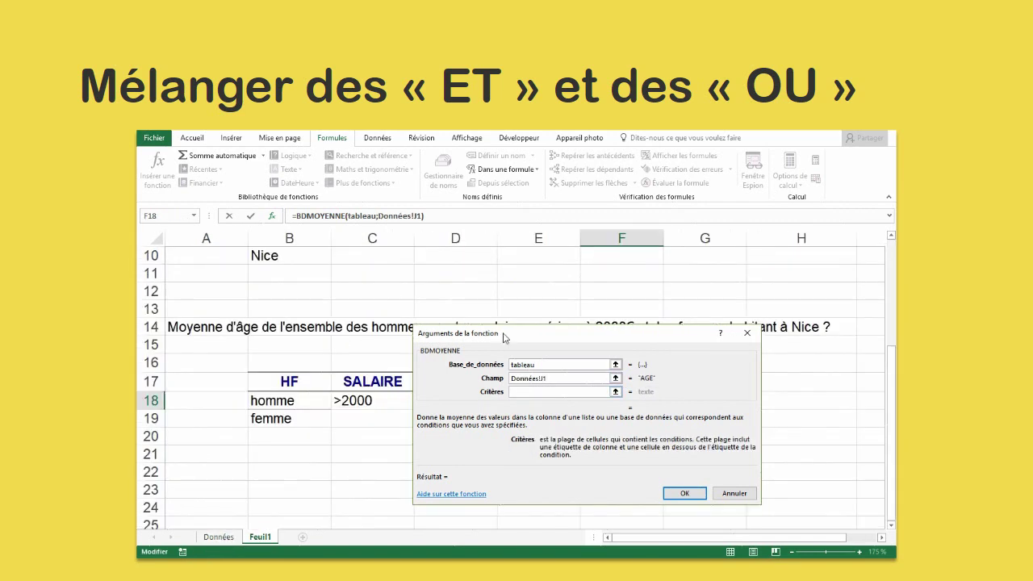
left_click_drag(507, 334, 660, 231)
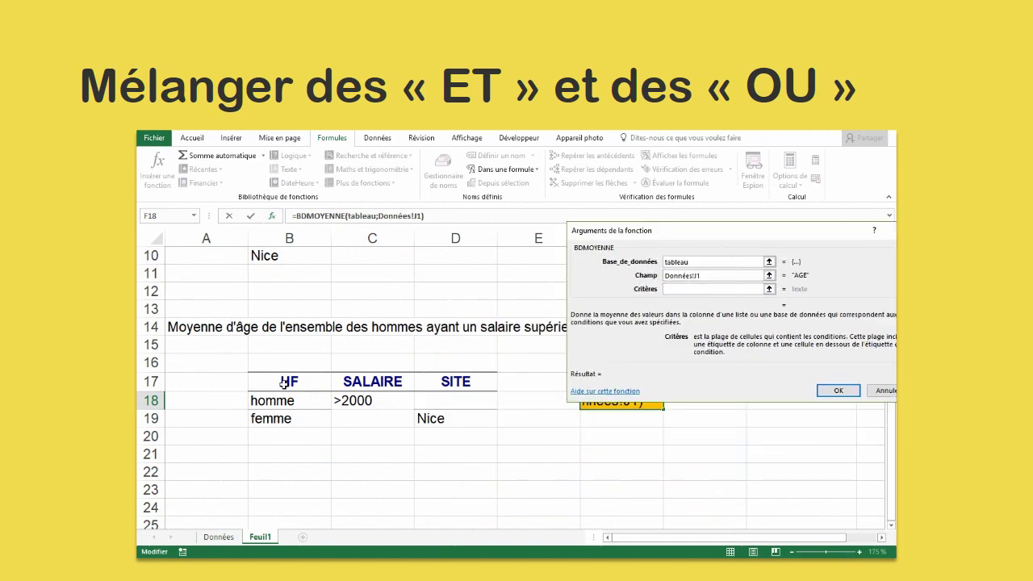
left_click_drag(287, 382, 458, 422)
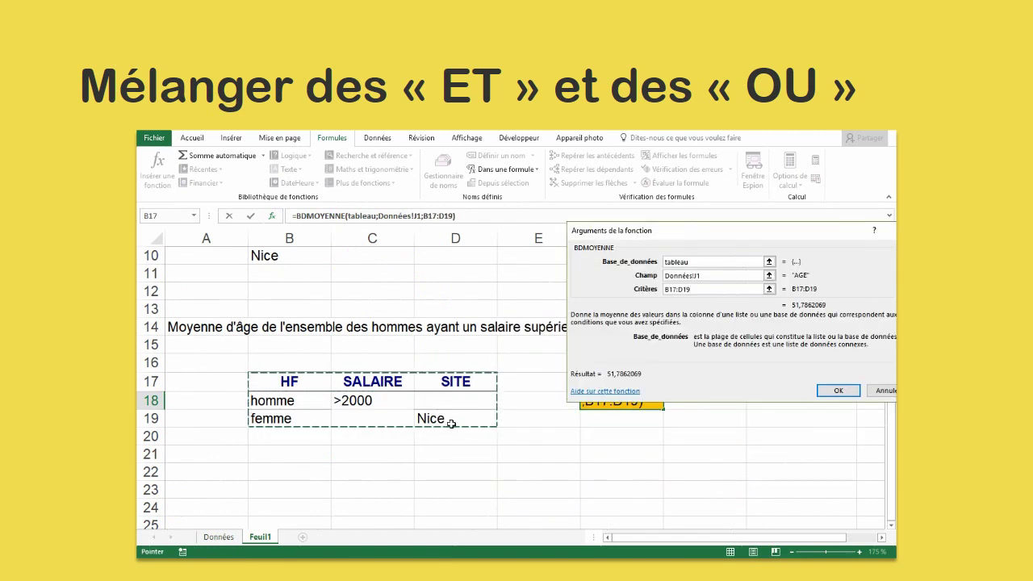
left_click(837, 392)
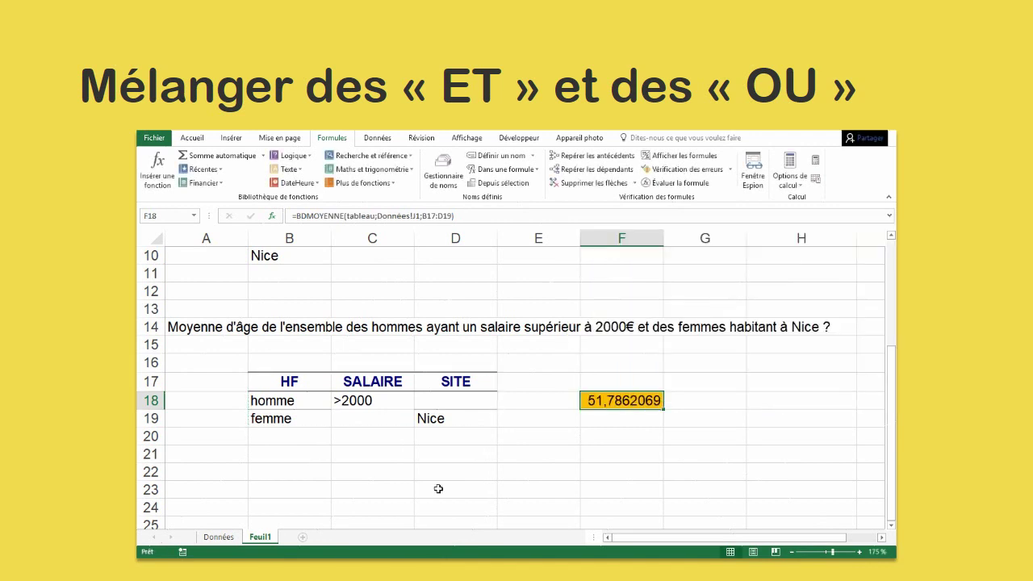
- Clear the Nice criterion from D19 to test its effect on the average, and undo the deletion
left_click(452, 420)
key("Delete")
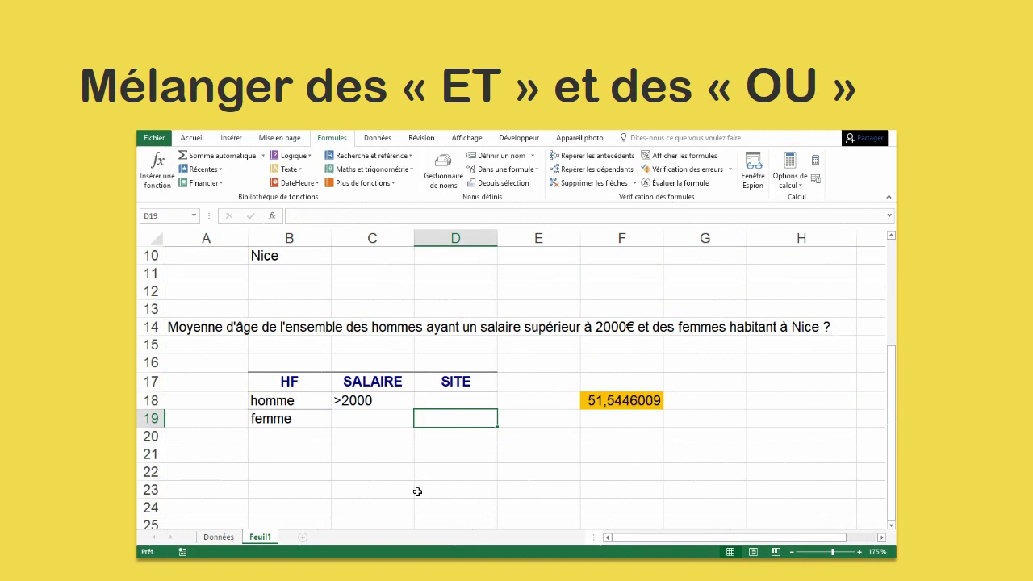
key("ctrl+z")
- Change the salary criterion for homme in C18 to >3000
double_click(378, 400)
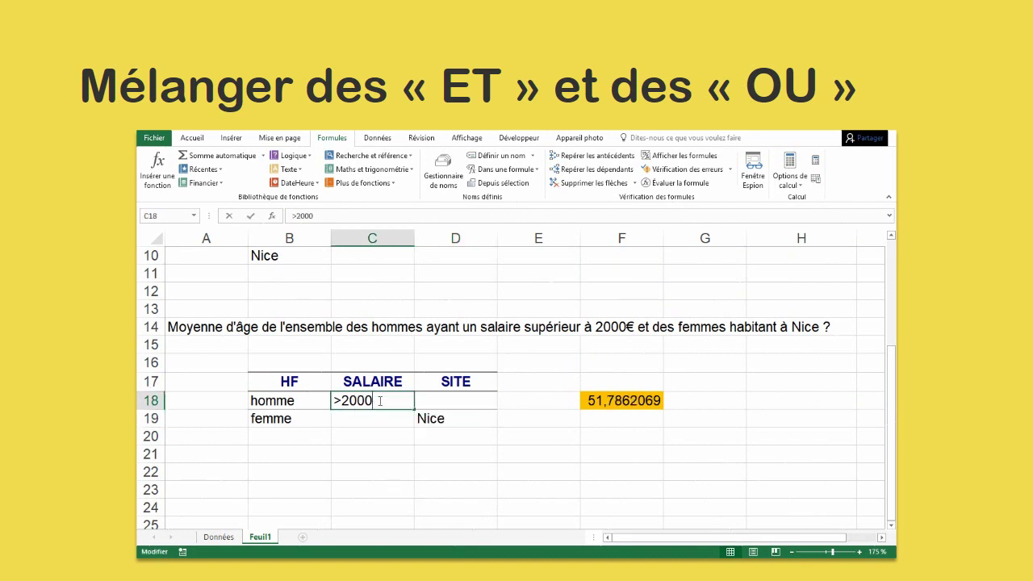
left_click(350, 400)
key("BackSpace")
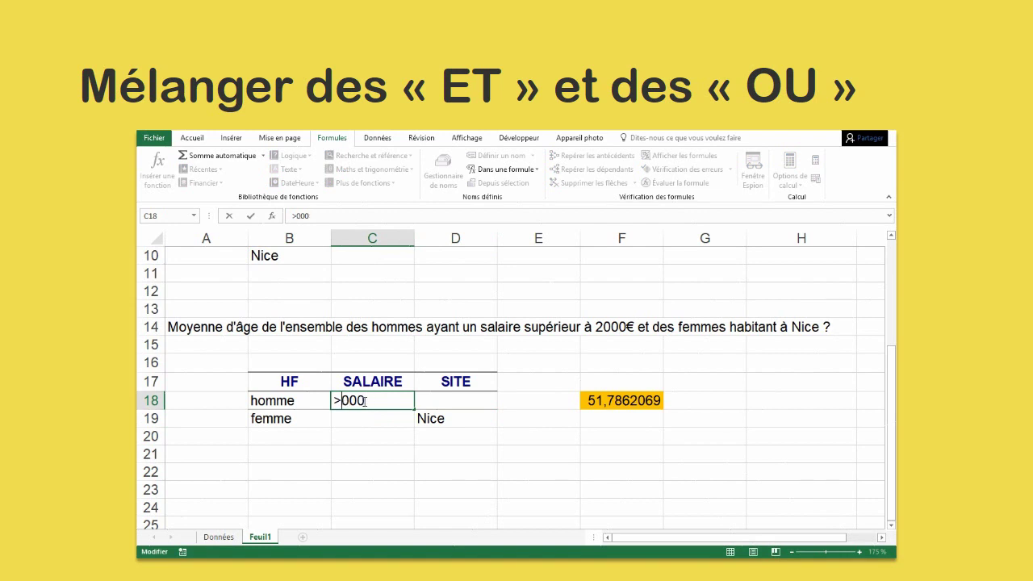
type("3")
key("Return")
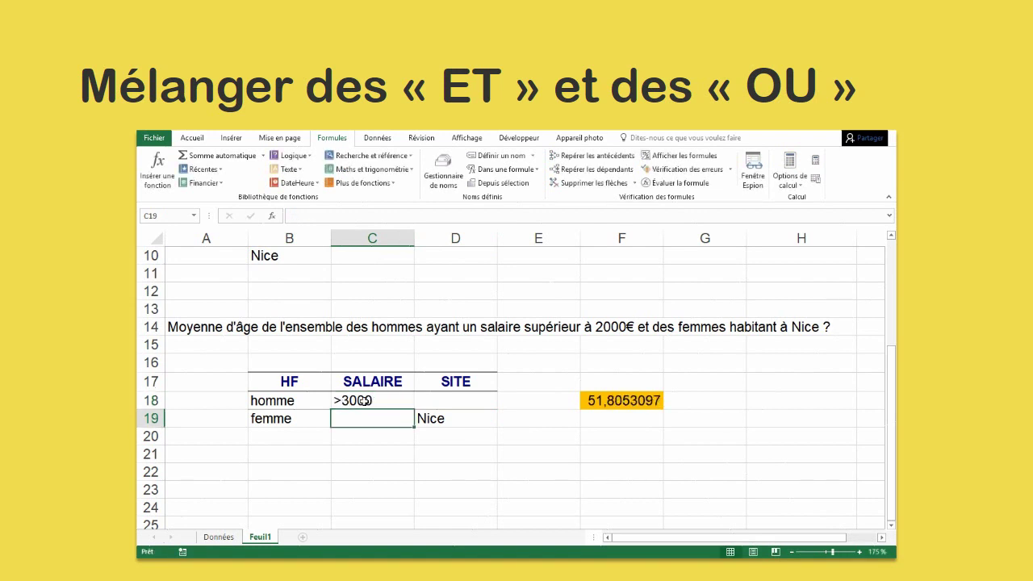